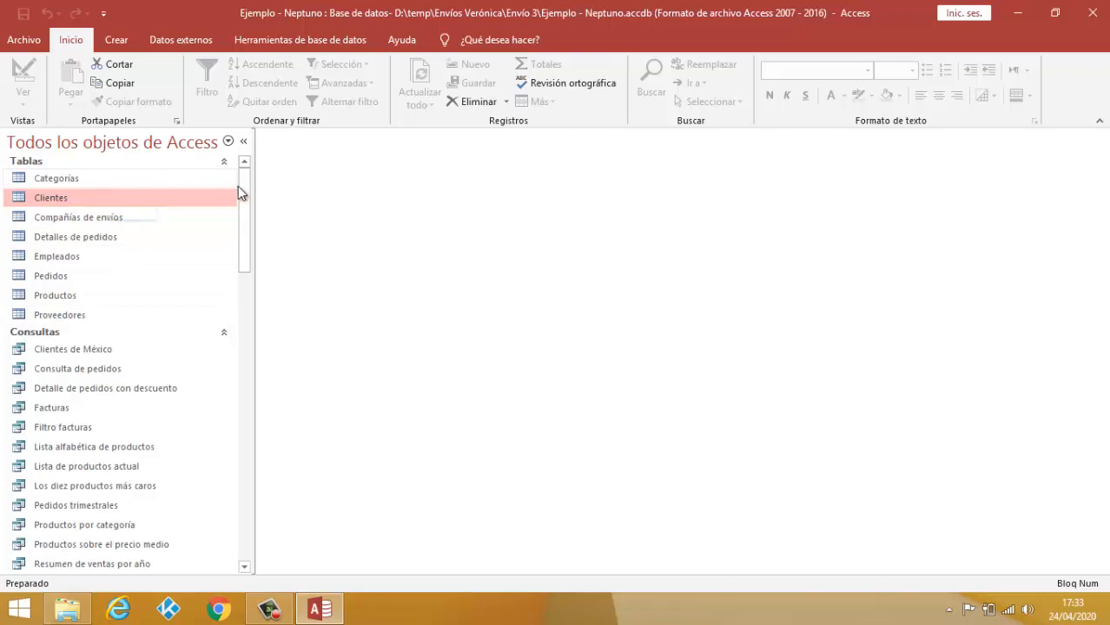
Step: Collapse and expand again the Tablas group in the list of database objects
mouse_move(243, 190)
mouse_down()
mouse_move(244, 483)
mouse_move(243, 177)
mouse_up()
click(42, 161)
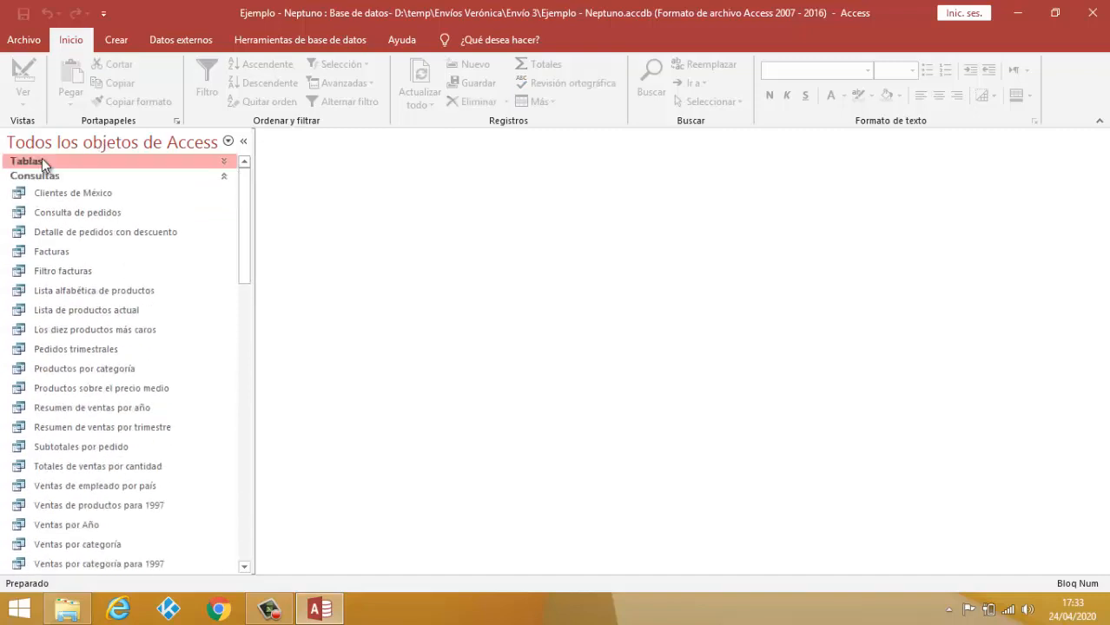
click(41, 161)
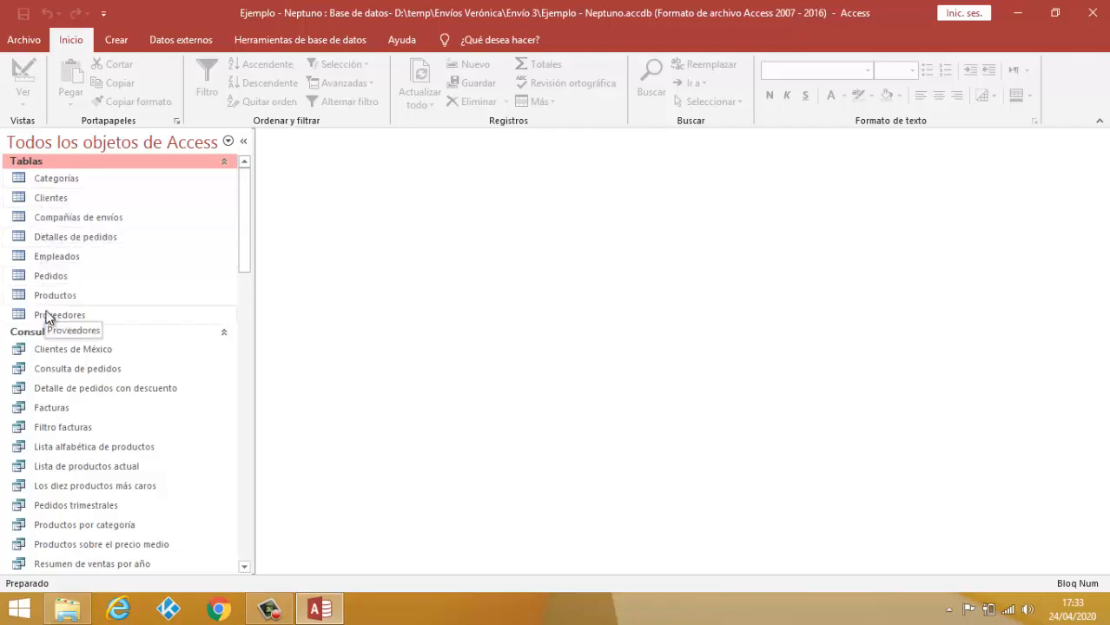
Step: Open the Clientes, Empleados and Productos tables in Datasheet view
click(53, 175)
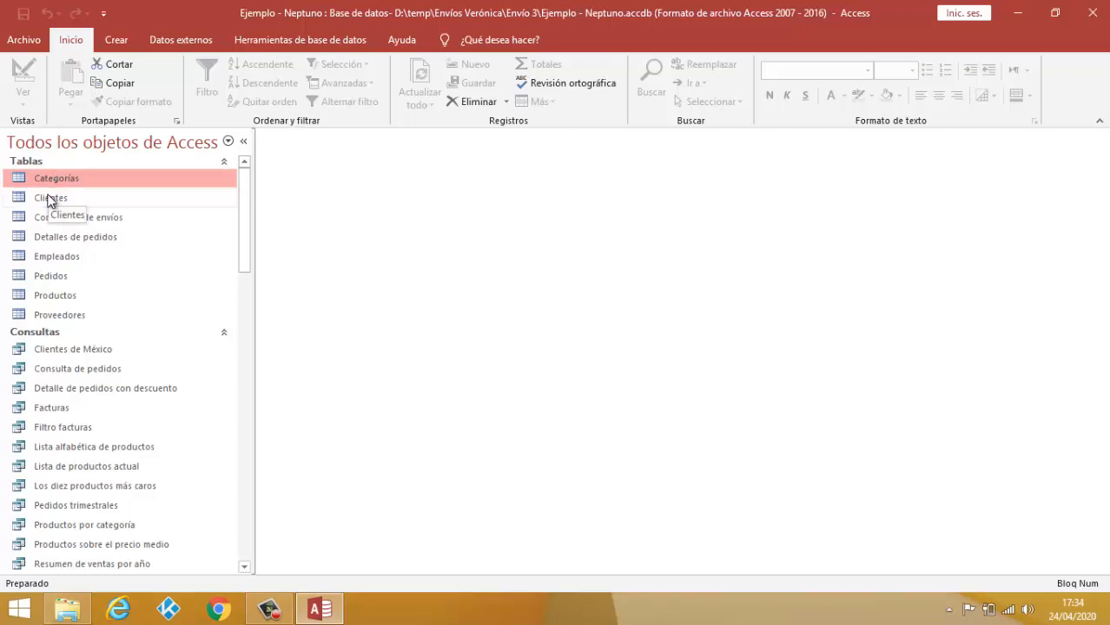
click(49, 202)
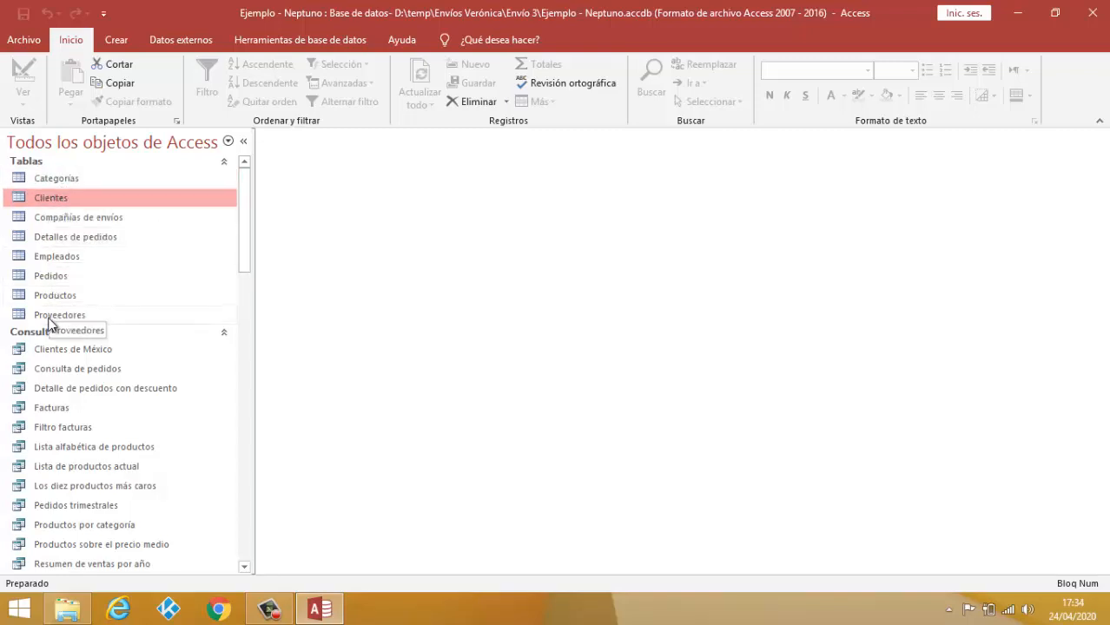
double_click(52, 198)
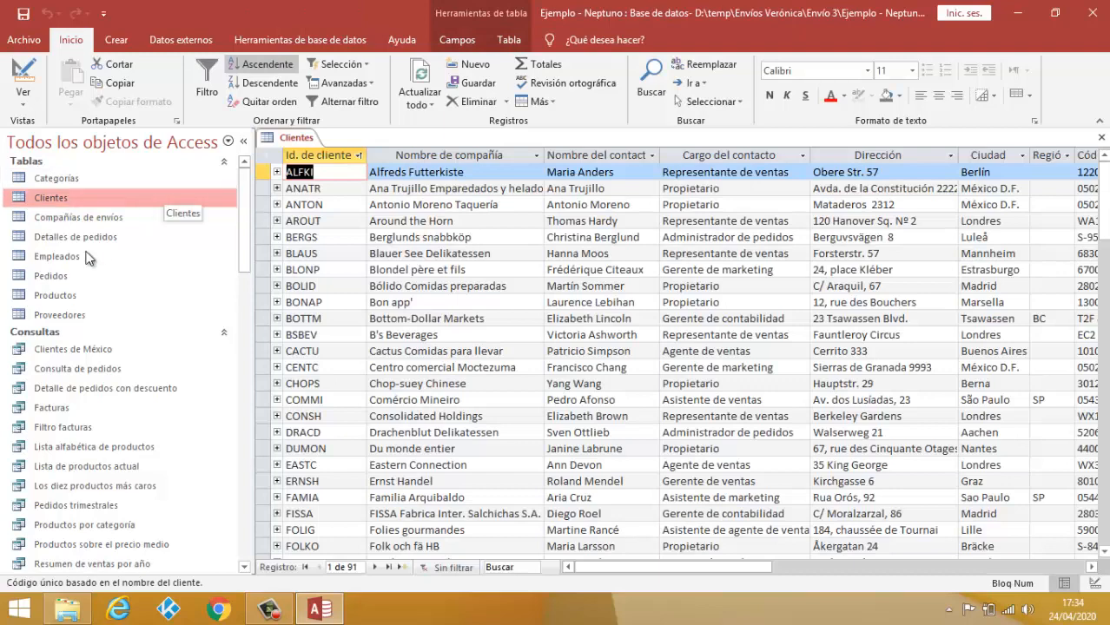
double_click(52, 258)
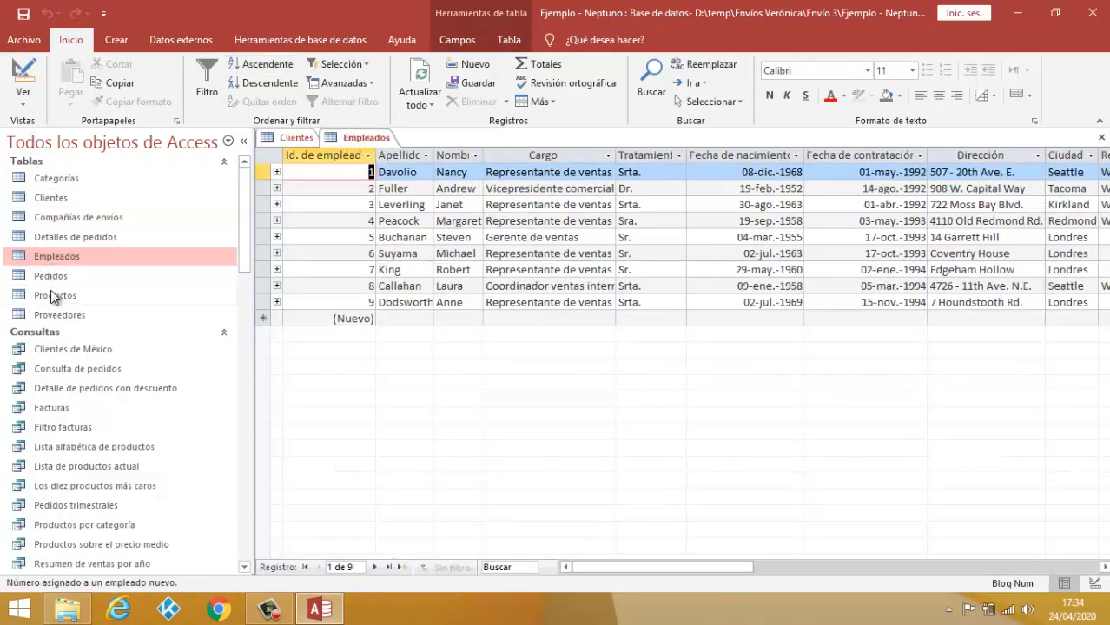
double_click(52, 296)
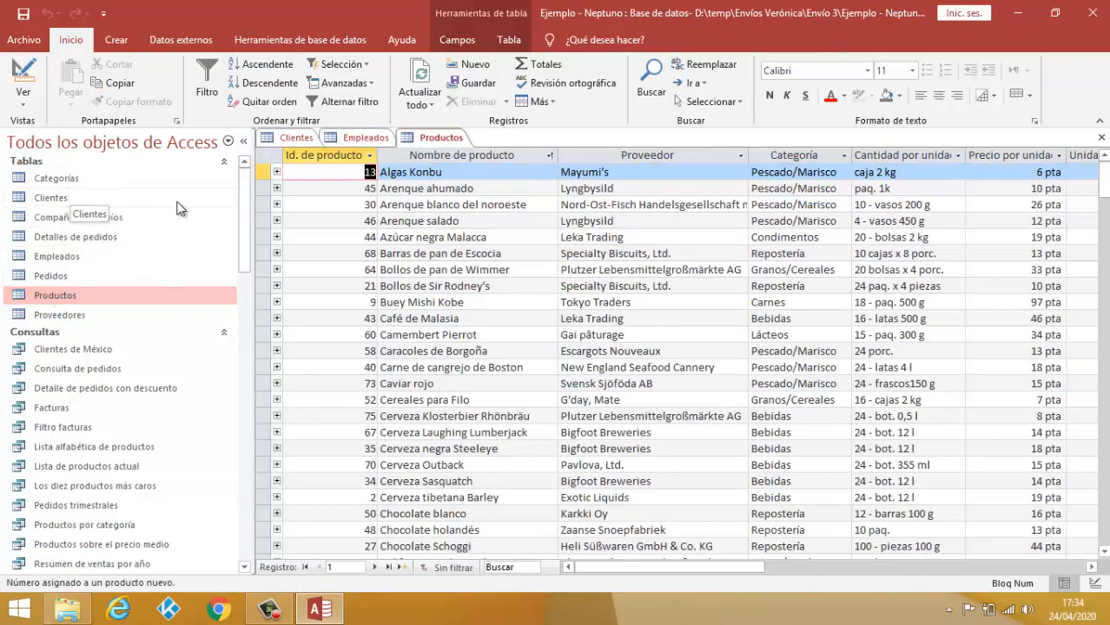
Step: Look through the open Empleados and Clientes tables, finishing on the Productos table
click(365, 138)
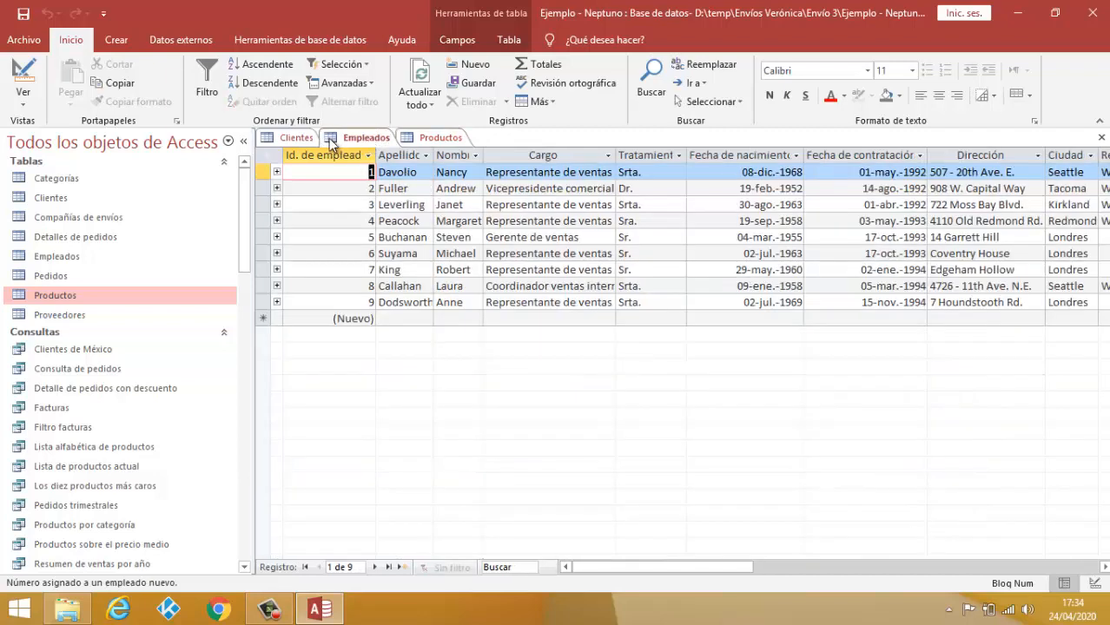
click(300, 139)
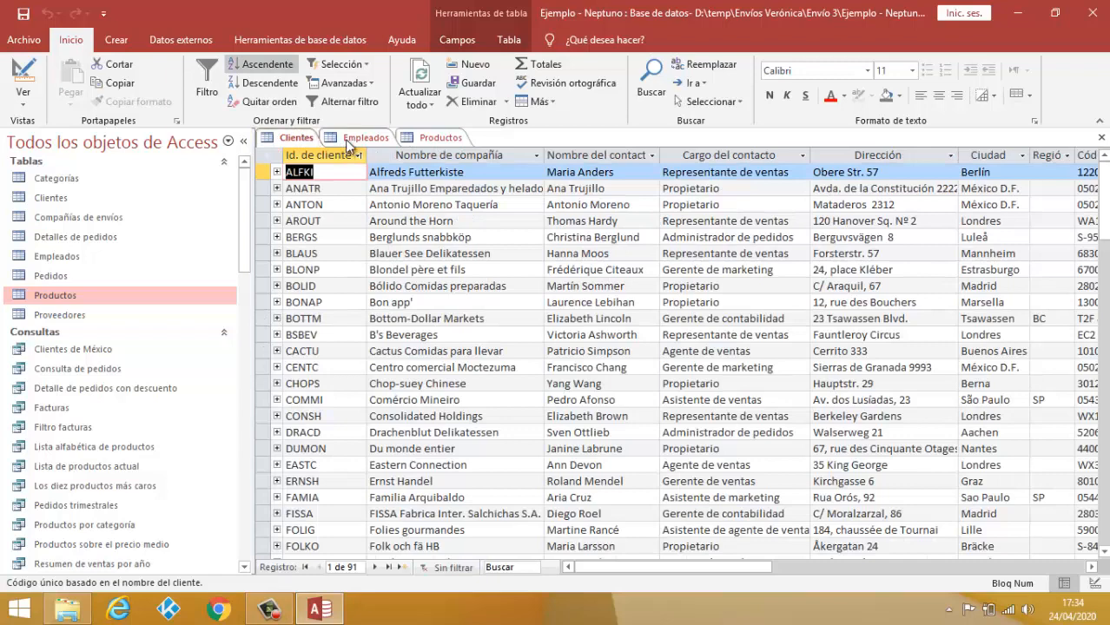
click(358, 142)
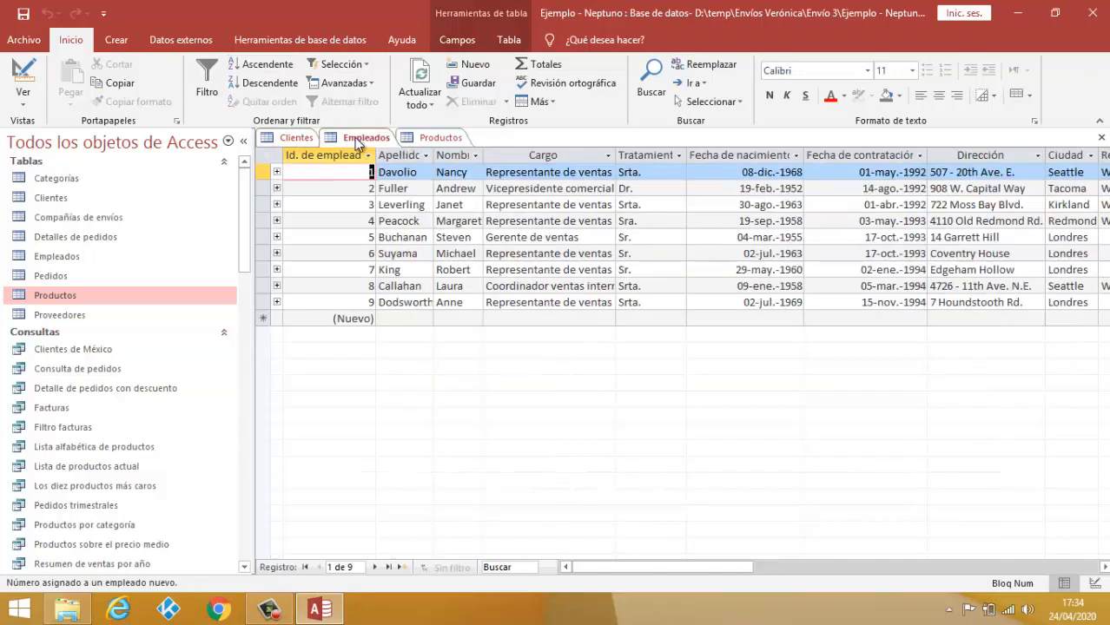
click(420, 142)
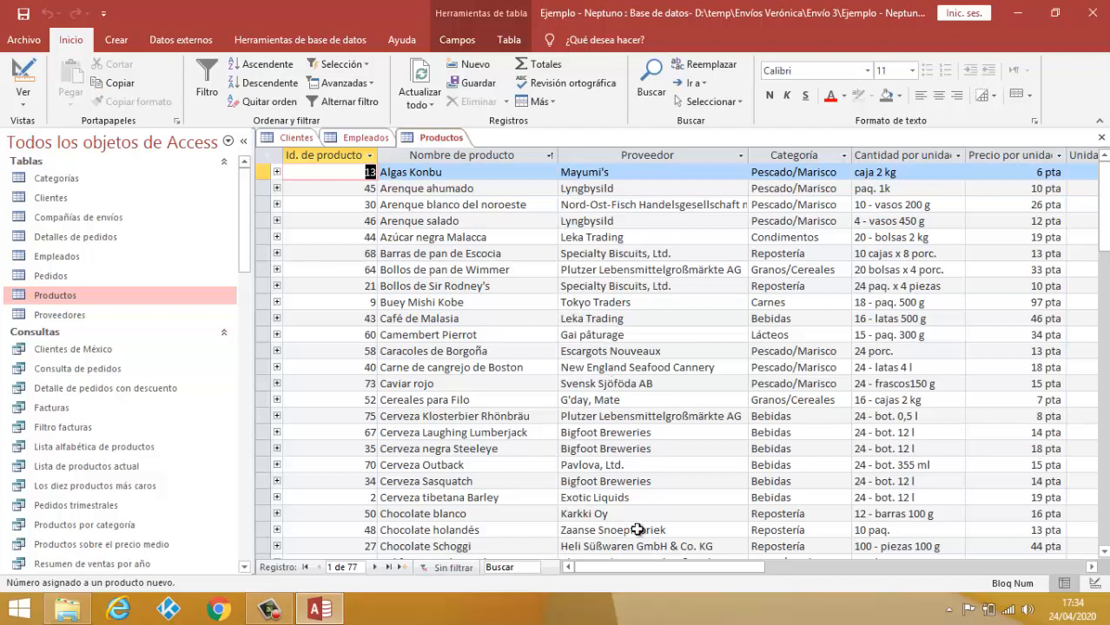
mouse_move(640, 570)
mouse_down()
mouse_move(832, 549)
mouse_move(654, 591)
mouse_move(634, 580)
mouse_up()
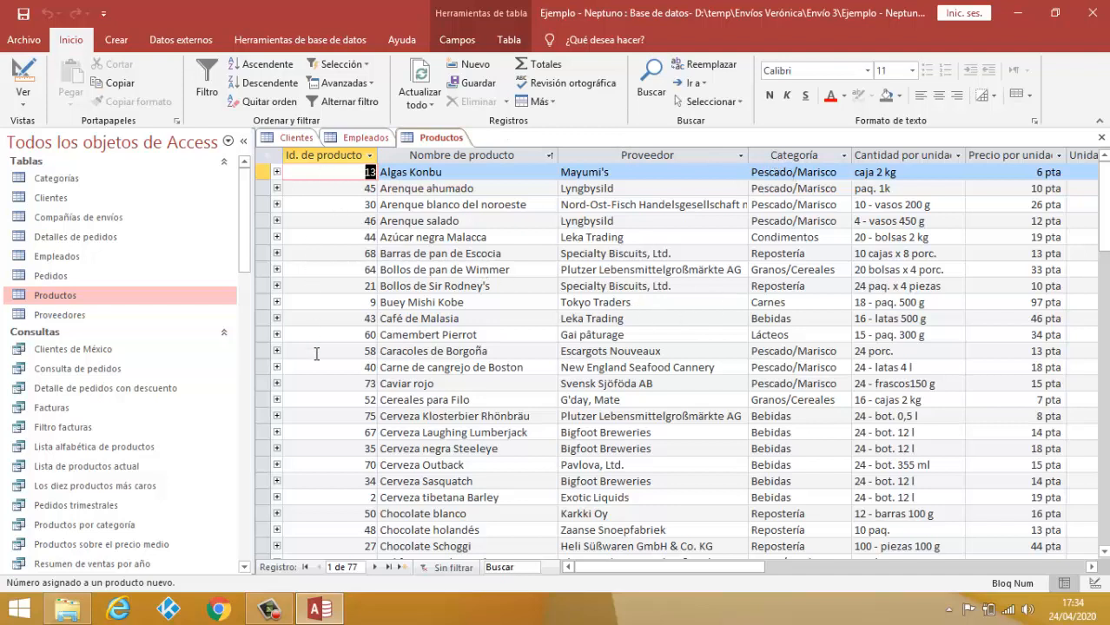
Step: Advance record by record to the seventh Productos record and go back two records
click(373, 568)
click(373, 568)
click(373, 567)
click(373, 568)
click(374, 568)
click(374, 568)
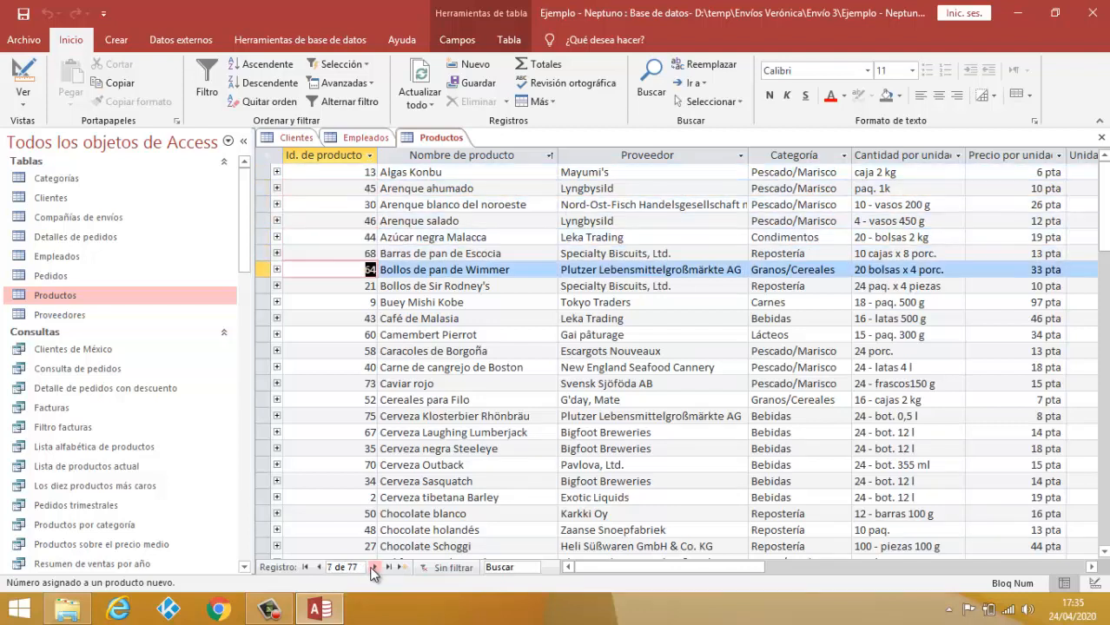
click(318, 567)
click(317, 567)
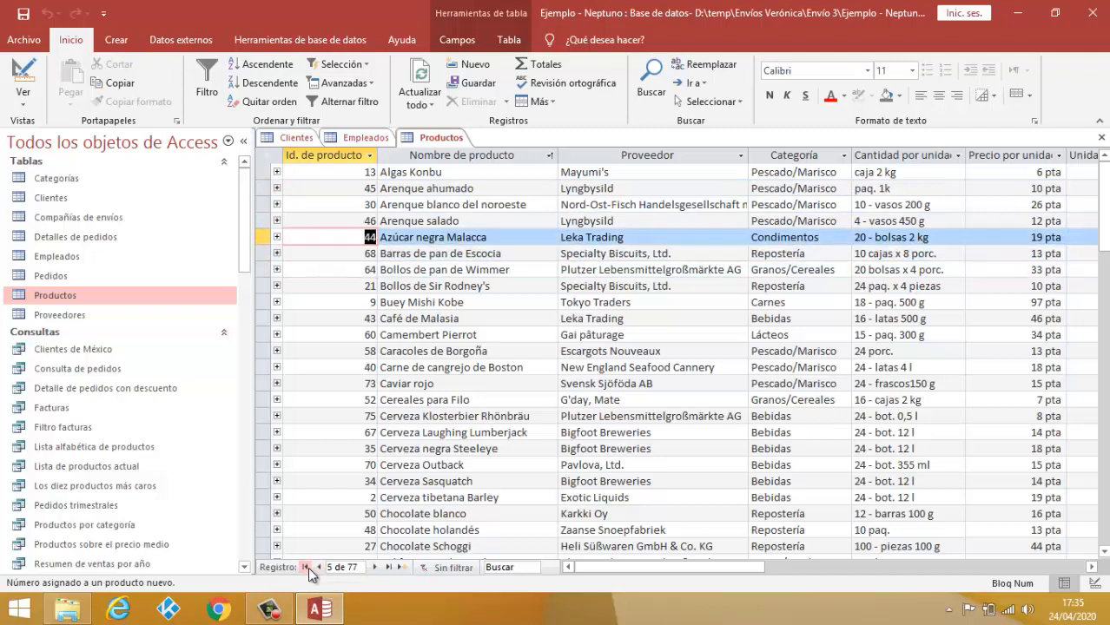
Step: Jump to the first, last and new blank records of Productos, returning to the first record
click(306, 566)
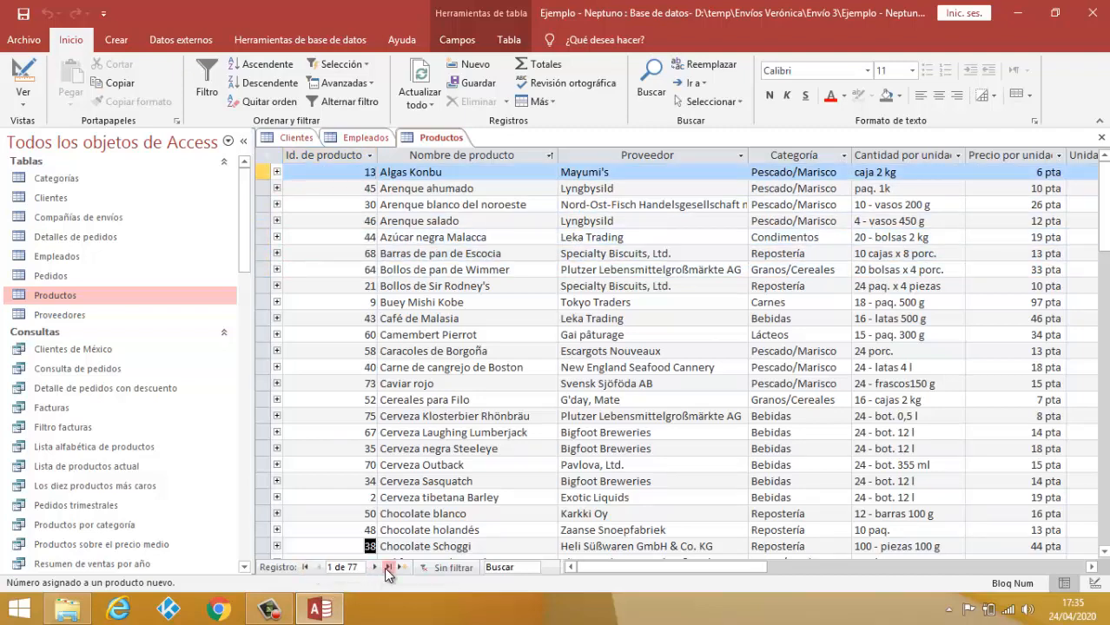
click(388, 567)
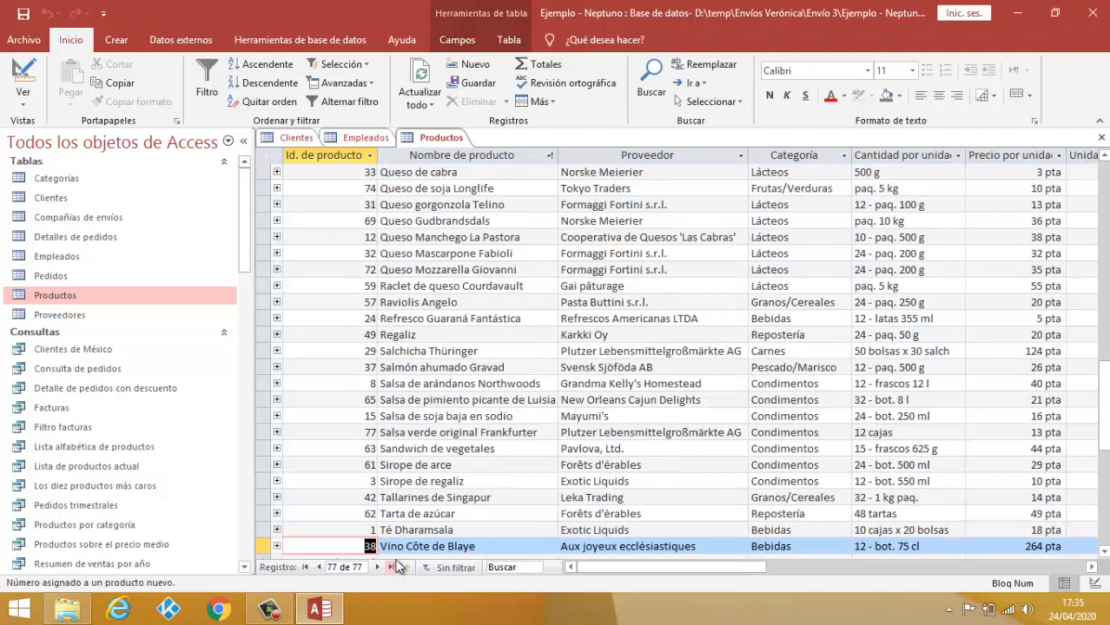
click(406, 568)
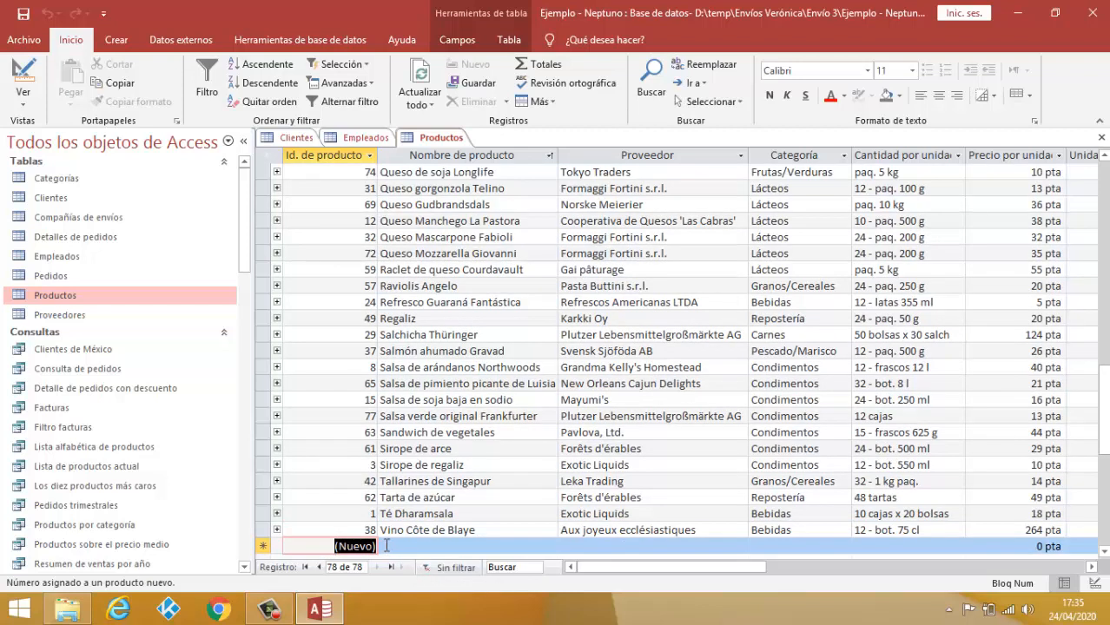
click(306, 567)
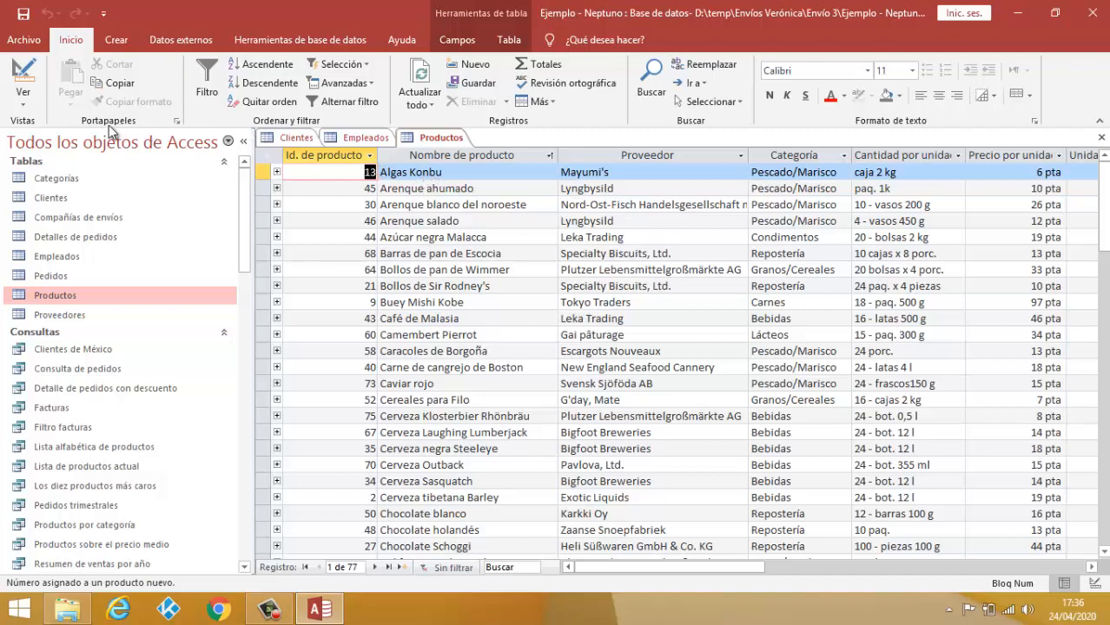
Step: Alternate the Productos table between Design view and Datasheet view, ending in Design view
click(26, 76)
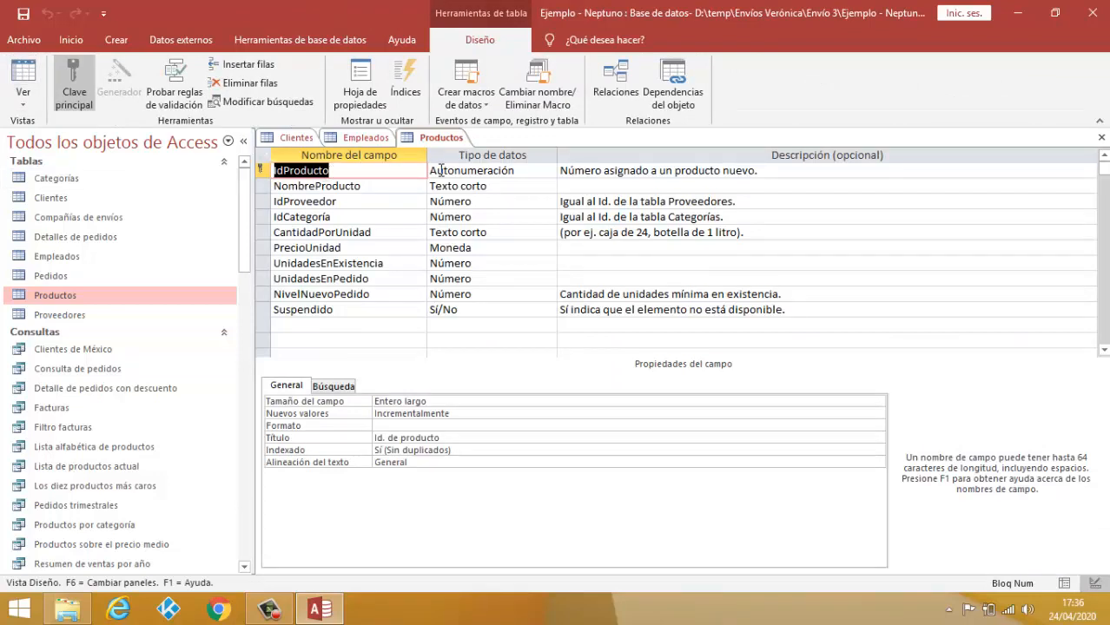
click(25, 78)
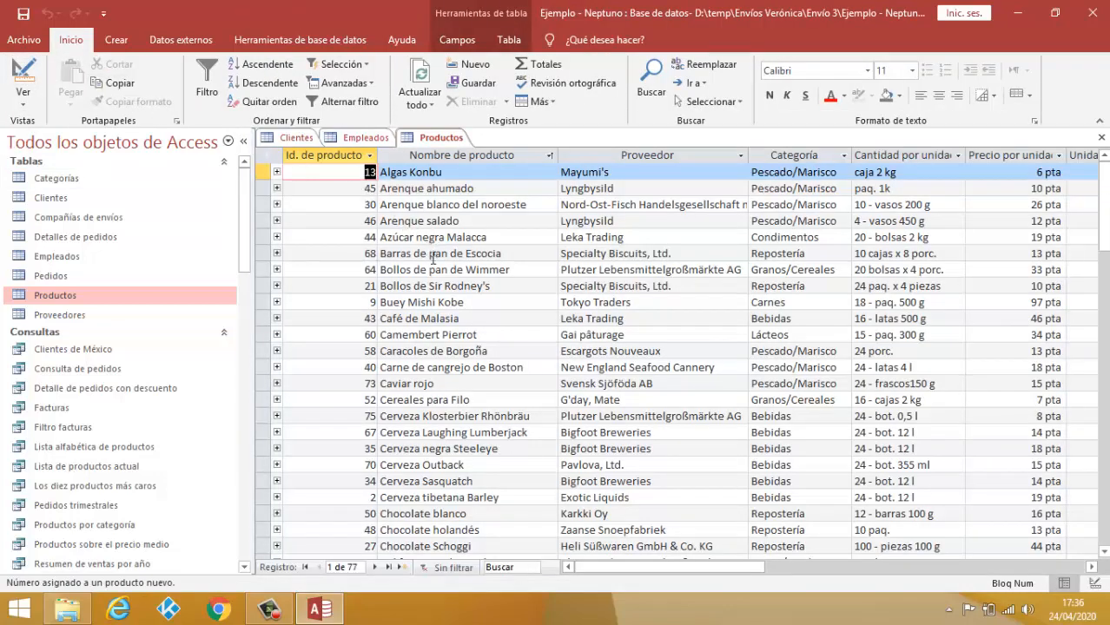
click(23, 71)
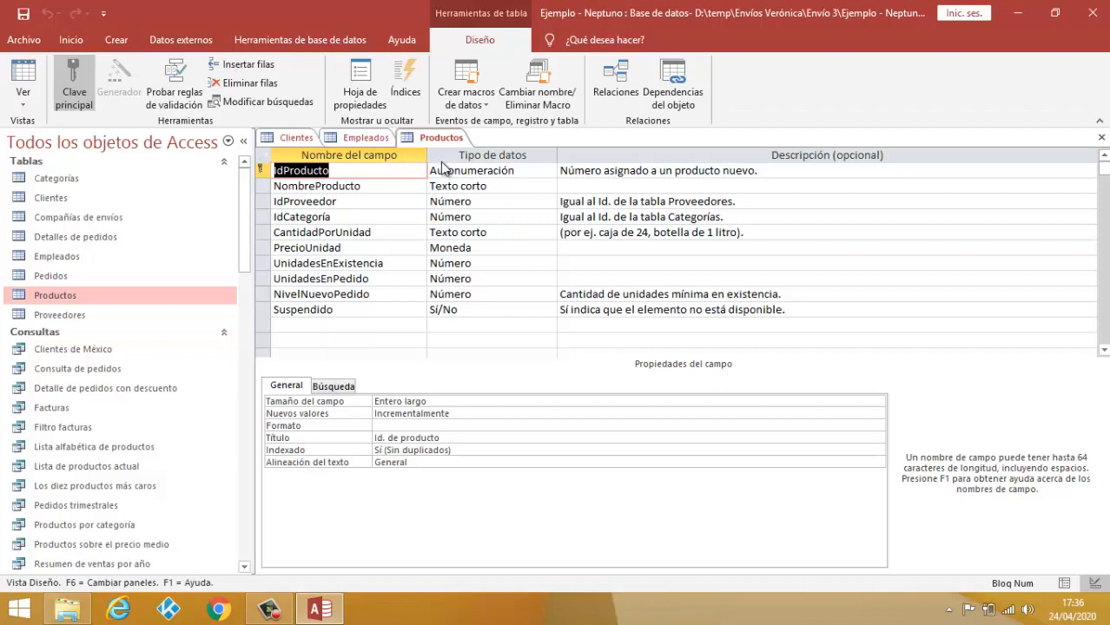
Step: Examine the names and data types of the NombreProducto, PrecioUnidad and UnidadesEnExistencia fields in Productos
click(452, 172)
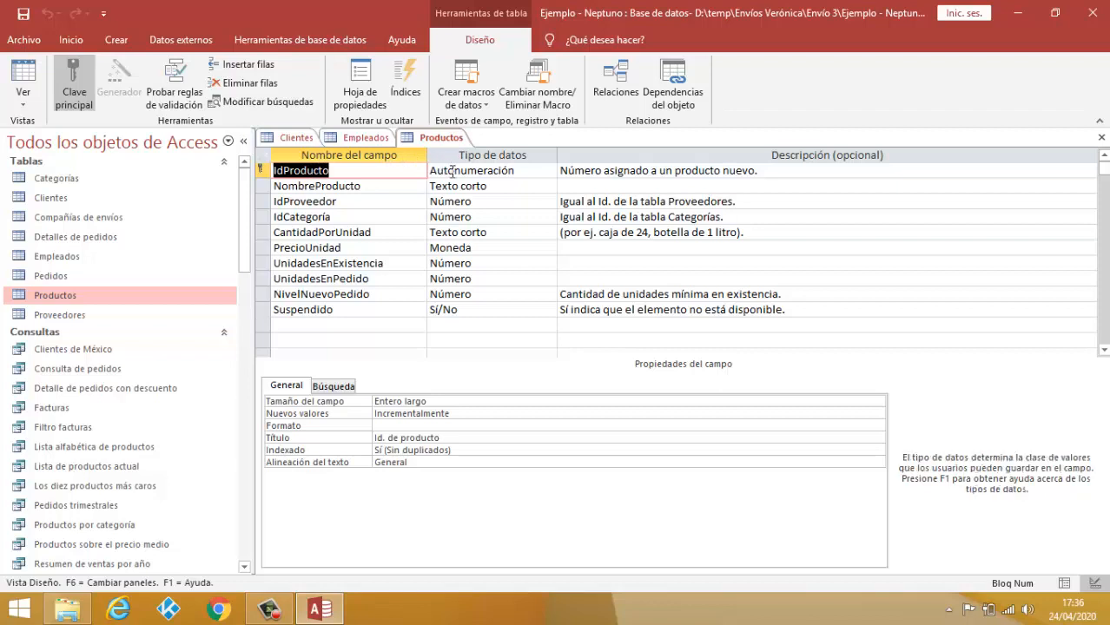
click(374, 185)
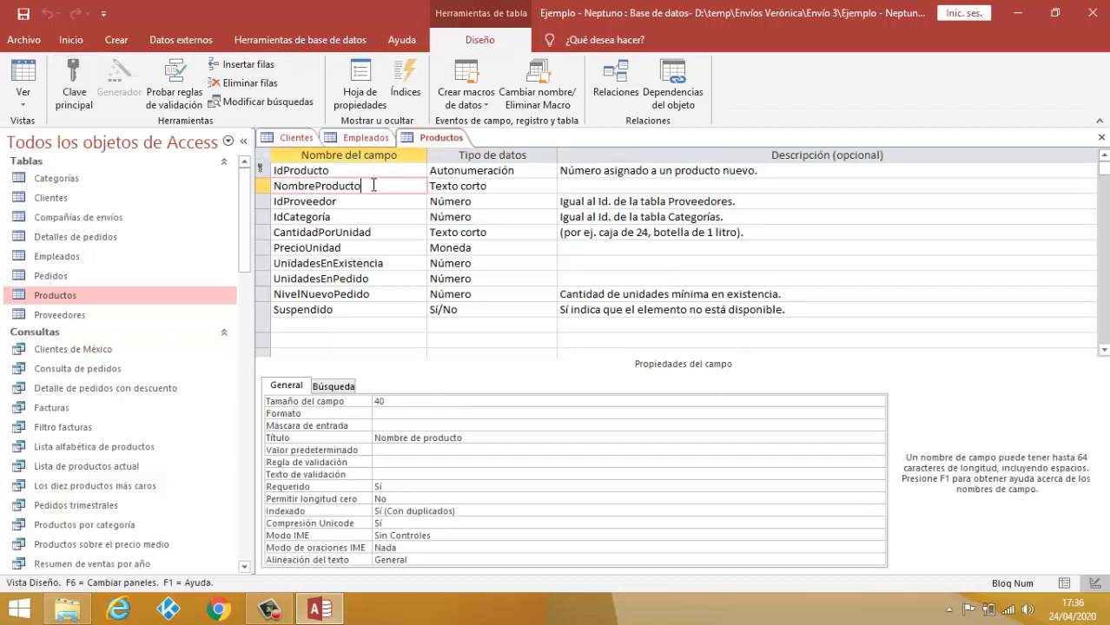
click(460, 185)
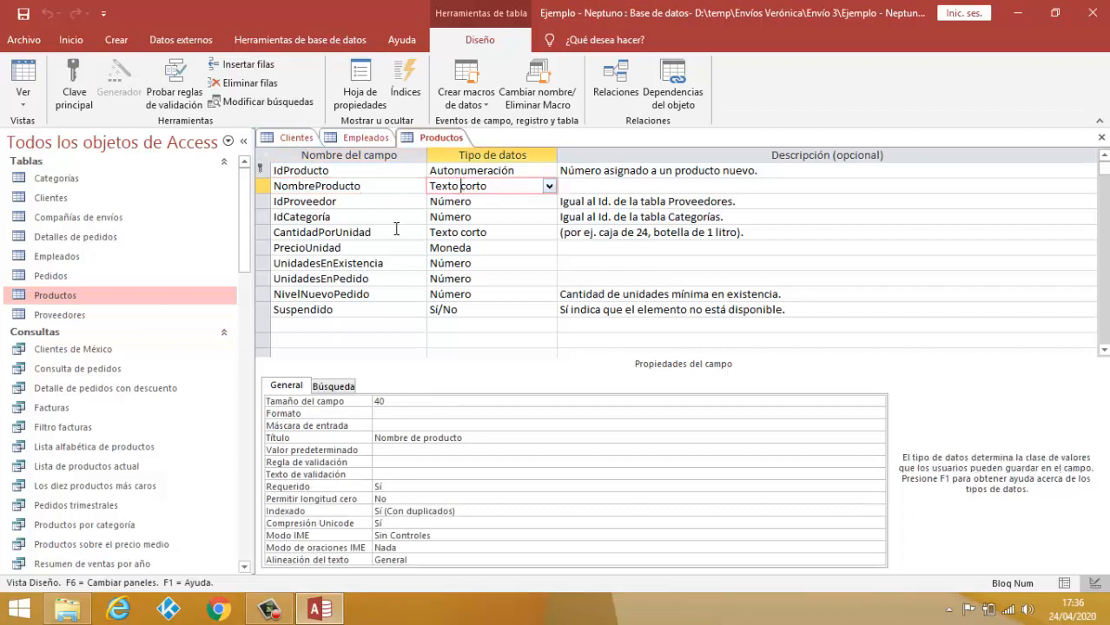
click(350, 248)
click(469, 247)
click(364, 264)
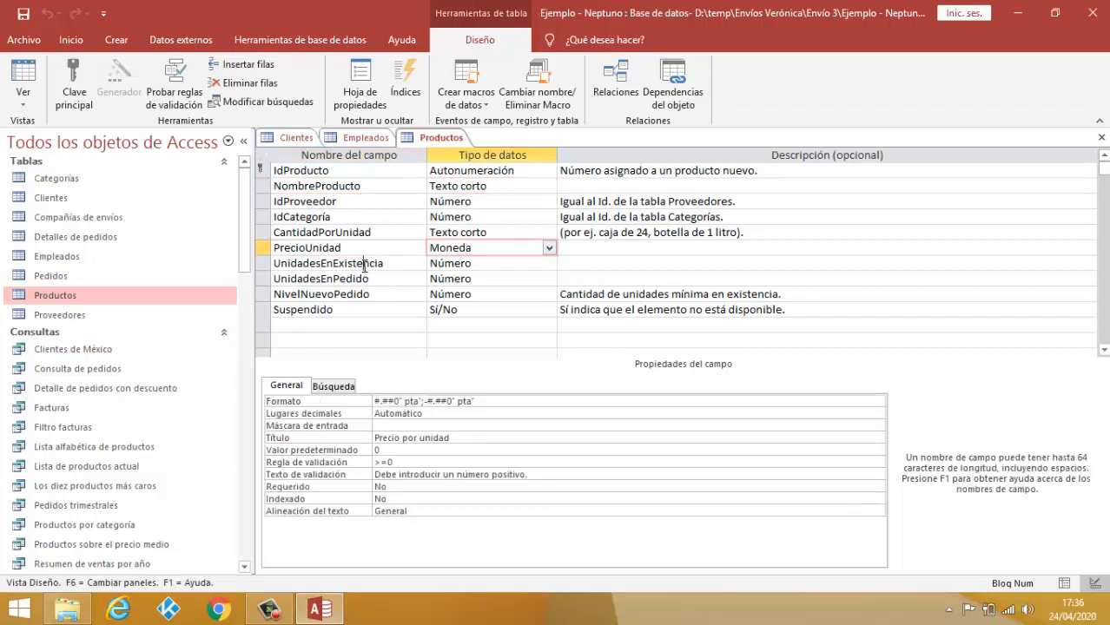
click(464, 263)
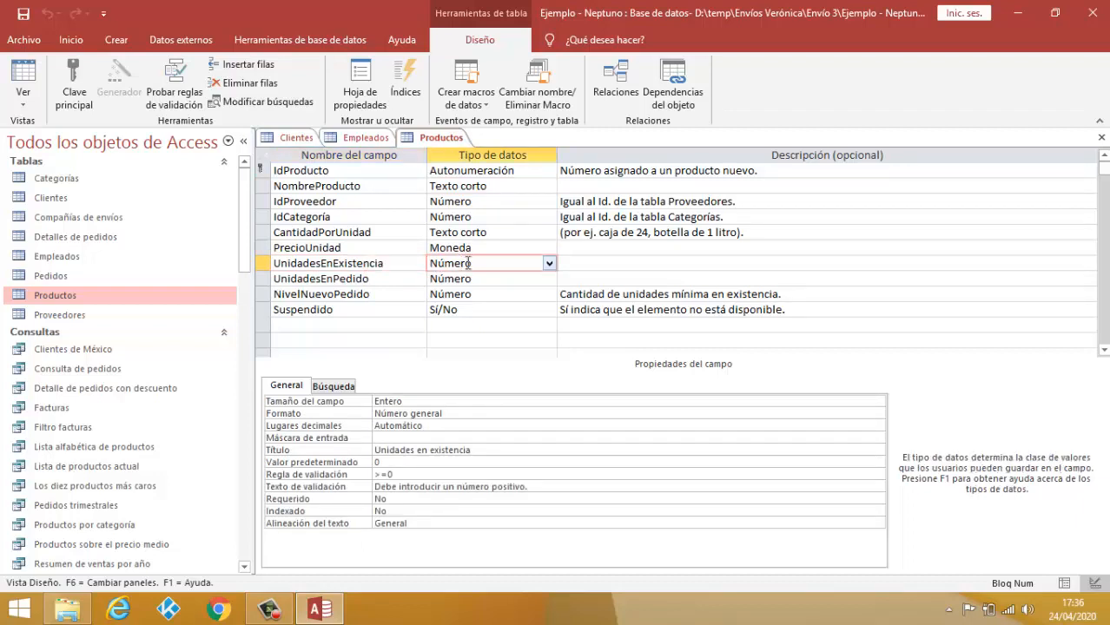
Step: Review the data types available for the UnidadesEnExistencia field without changing it, and return Productos to Datasheet view
click(549, 263)
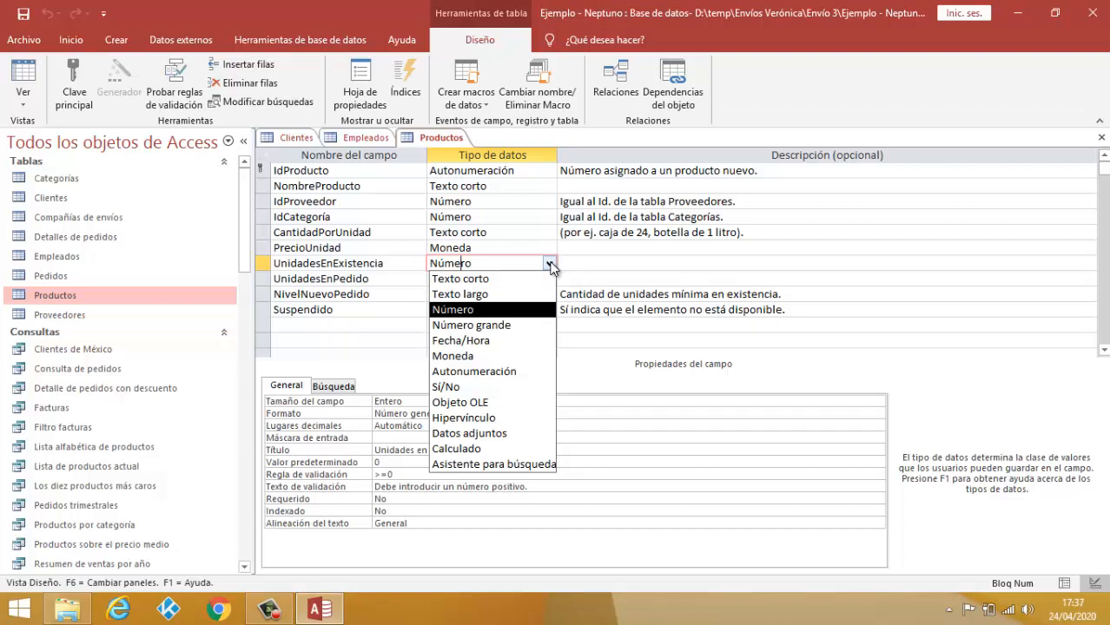
click(549, 265)
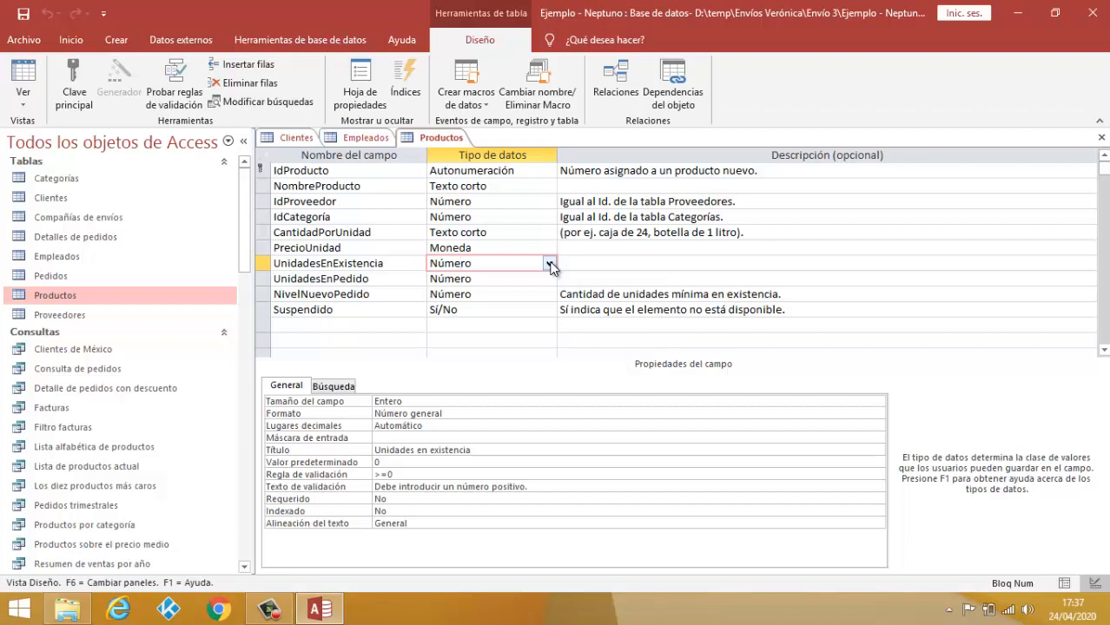
click(19, 72)
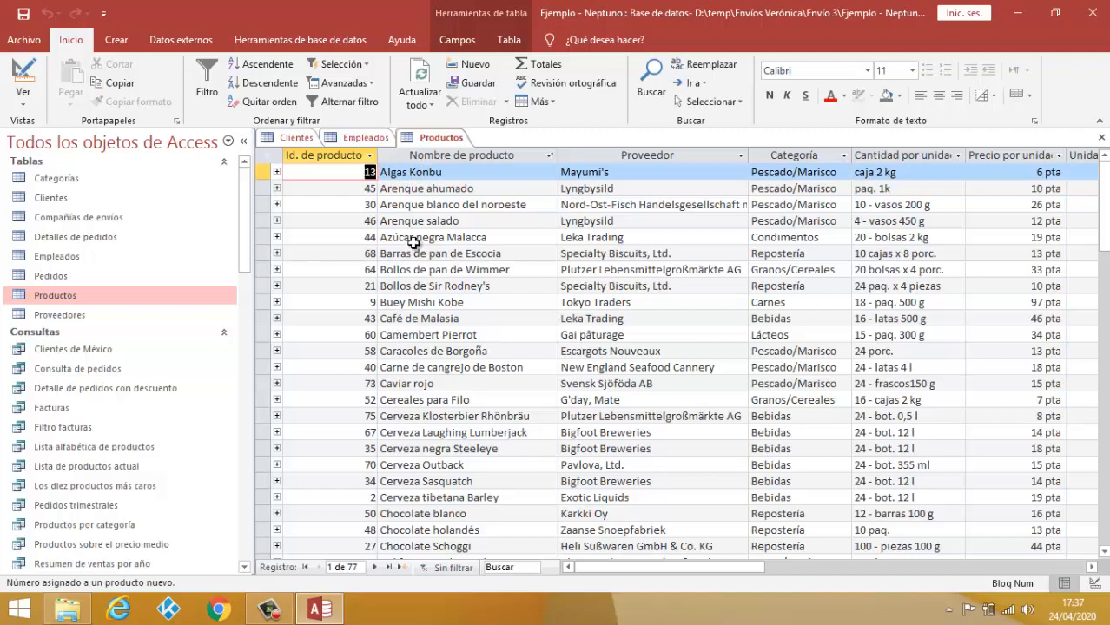
Step: Switch to the Clientes table and sort its records by Id. de cliente from Z to A
click(296, 138)
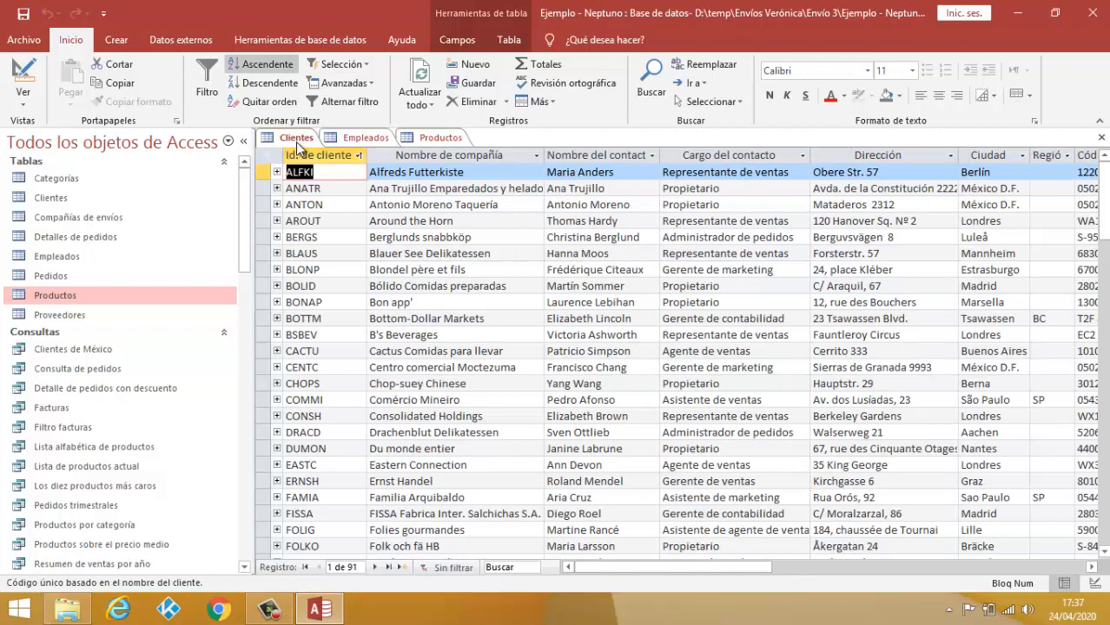
click(356, 156)
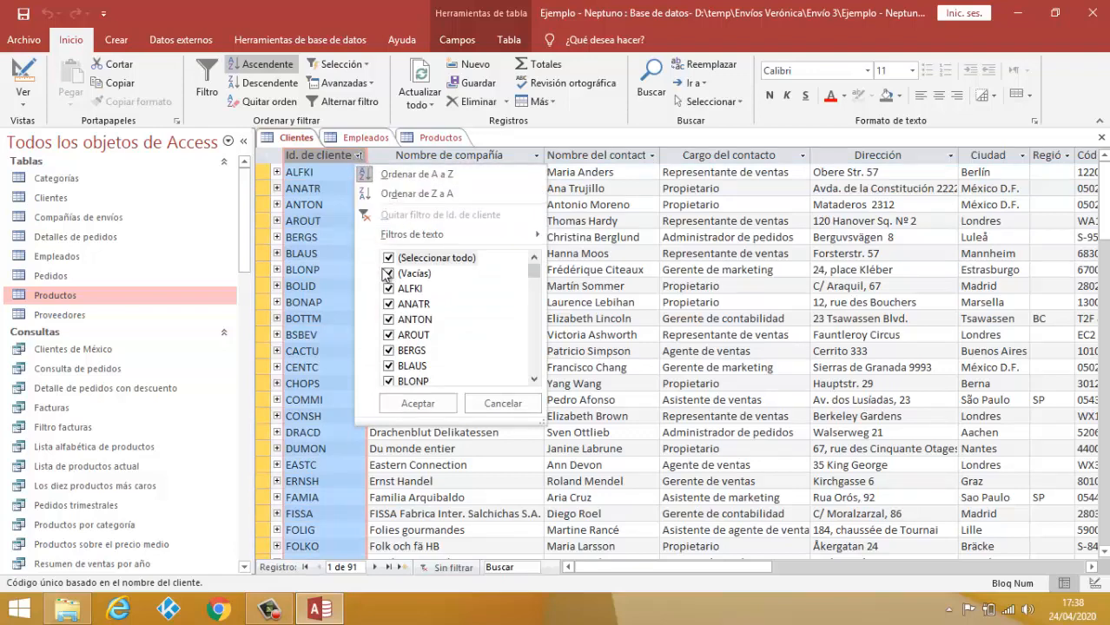
click(376, 194)
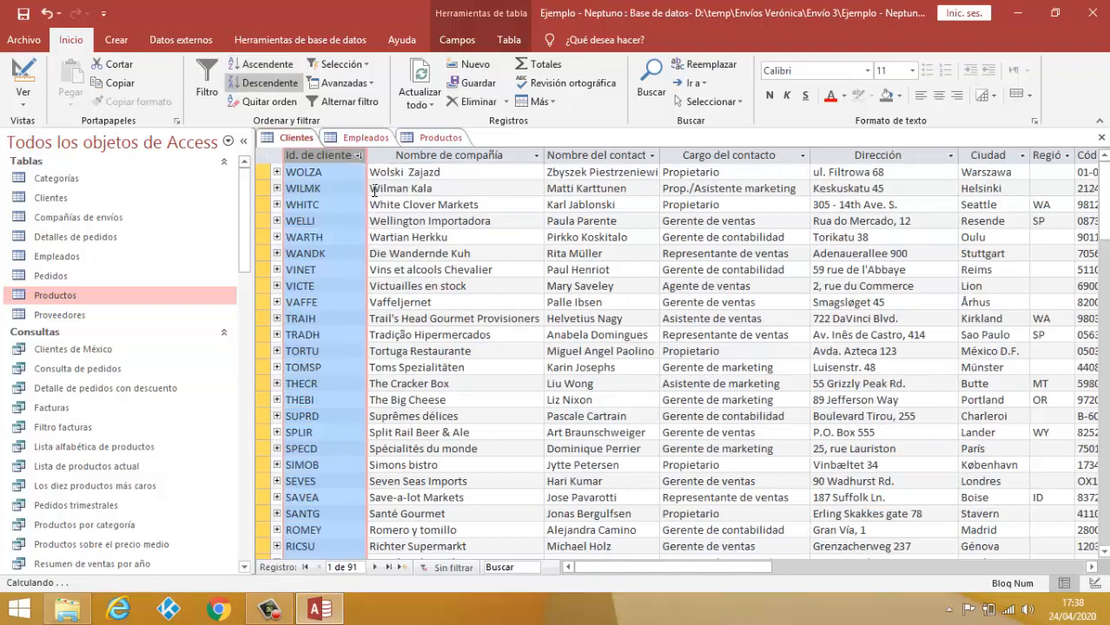
Step: Sort the Clientes records by Id. de cliente from A to Z and place the cursor in the first record's Cargo del contacto
click(359, 156)
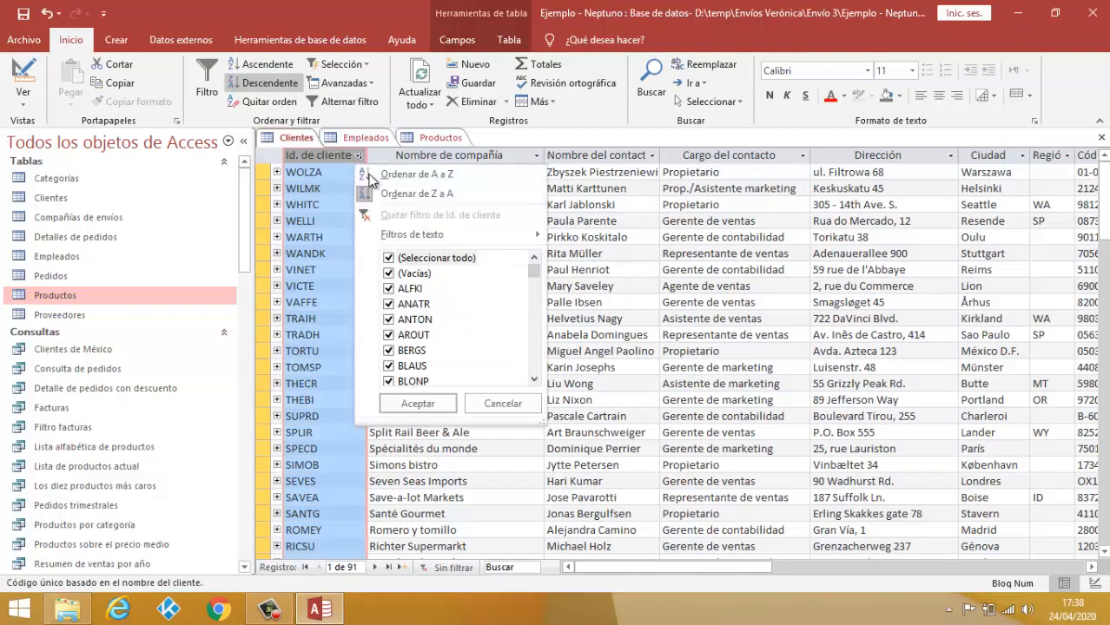
click(371, 171)
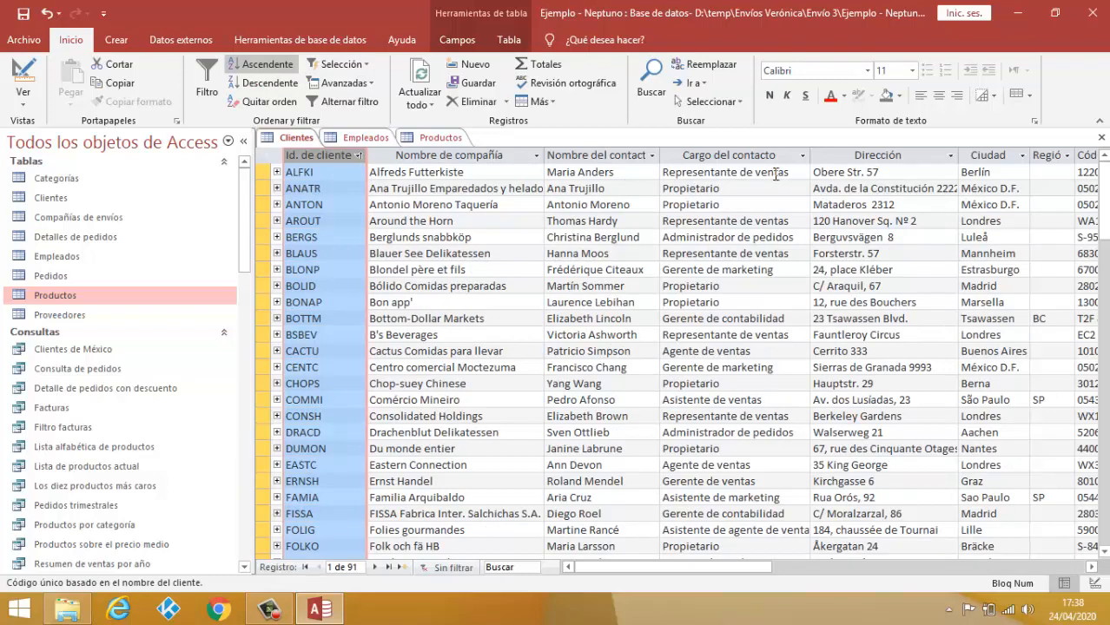
click(743, 174)
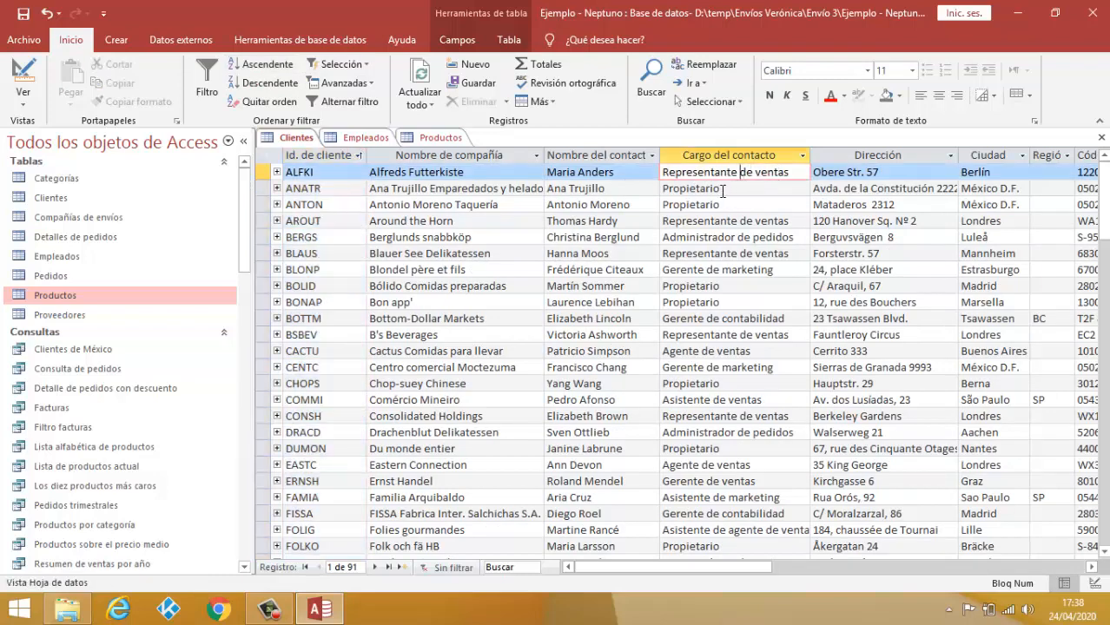
Step: Filter the Clientes records by Cargo del contacto so that only Propietario is selected
click(802, 156)
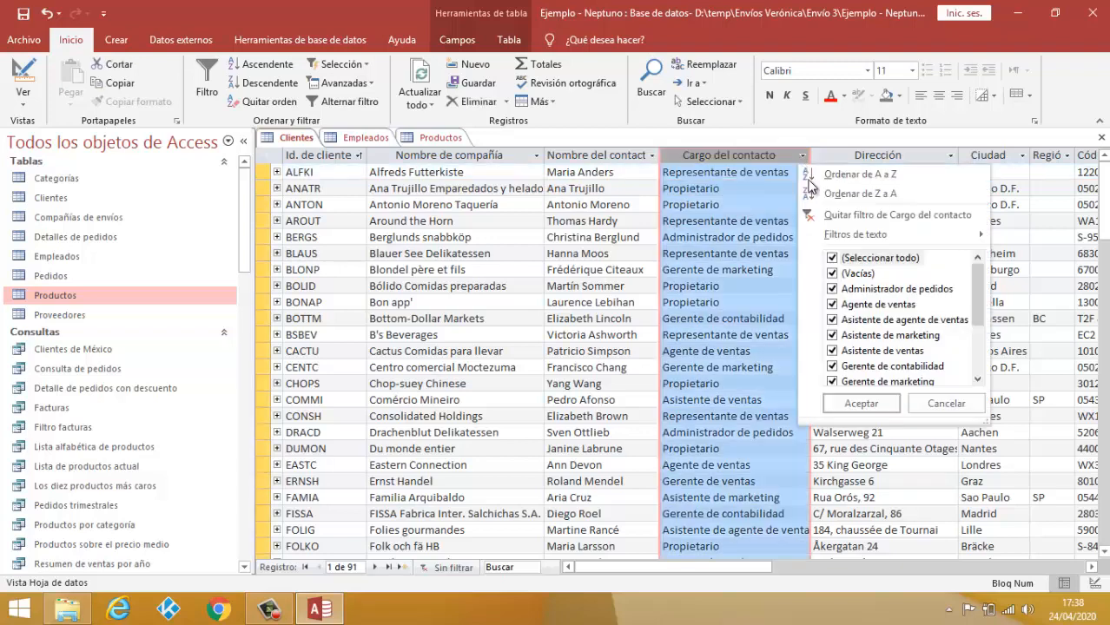
click(833, 260)
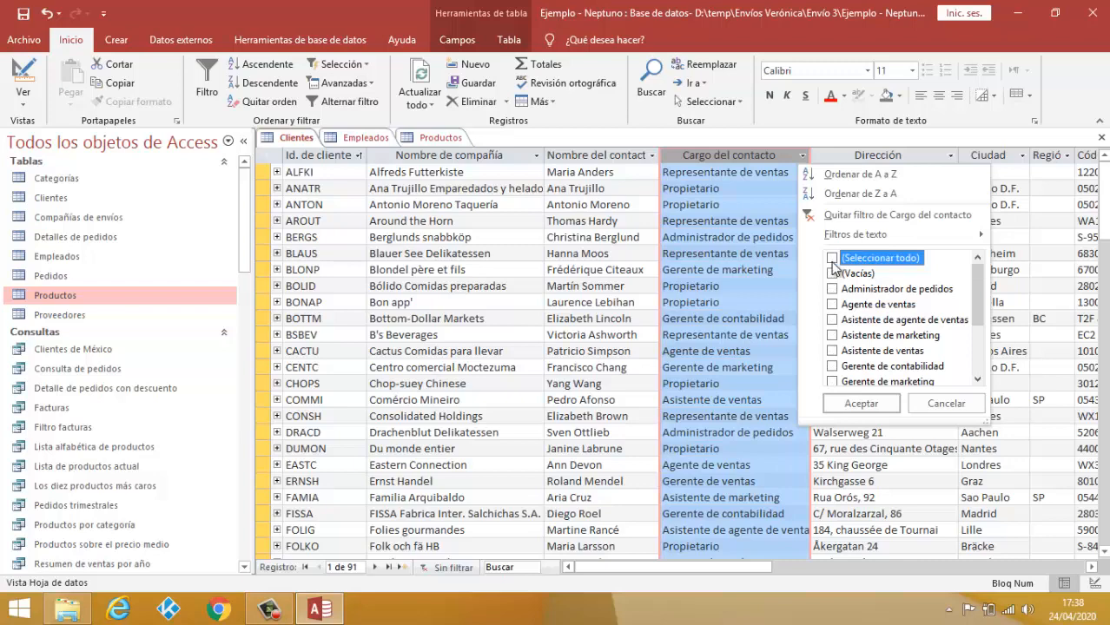
drag(978, 273, 978, 330)
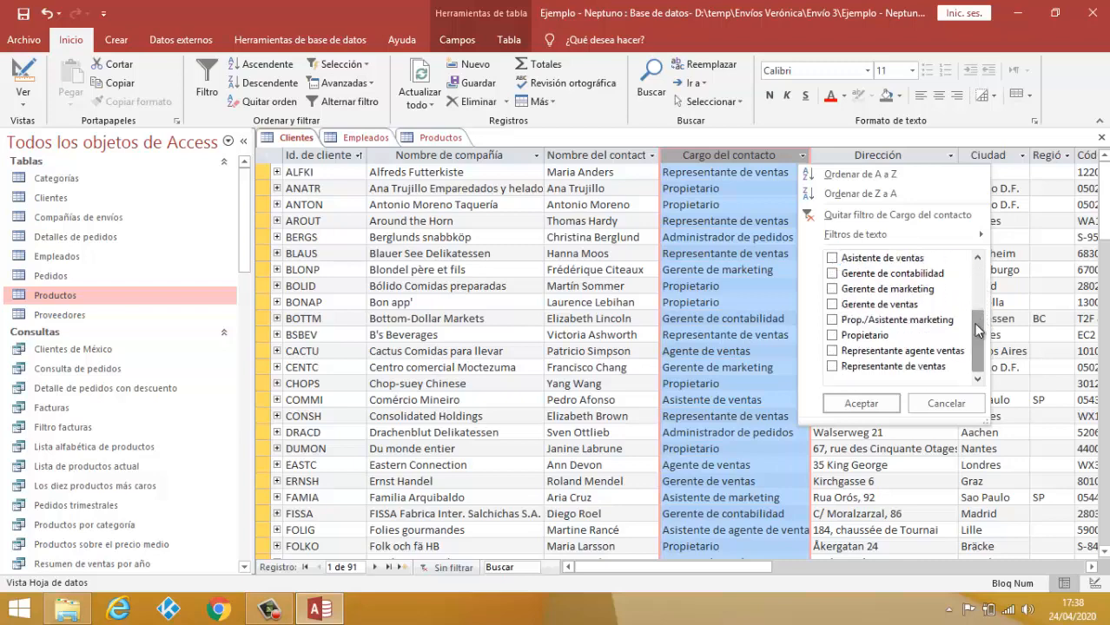
click(832, 335)
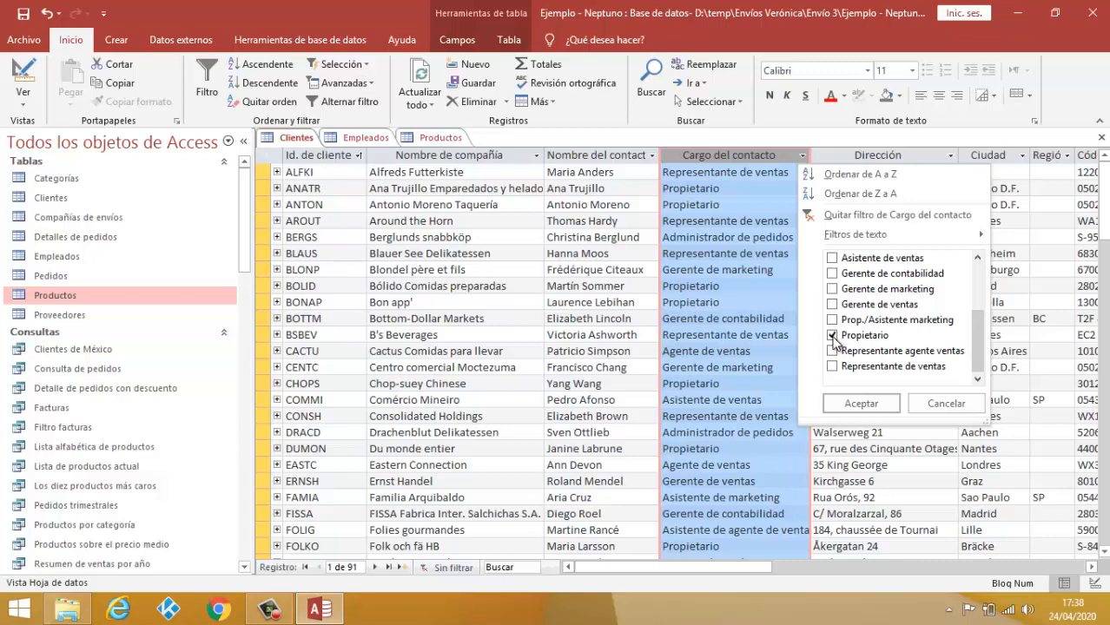
click(856, 402)
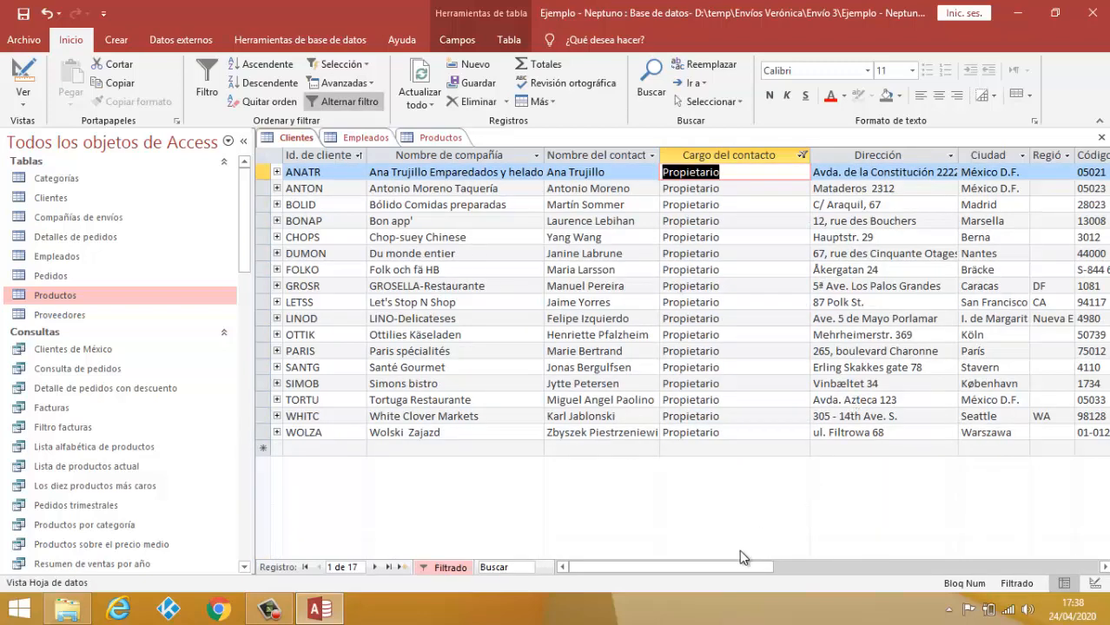
Step: Narrow the filtered Clientes records by País to México only and review the remaining customers' columns
drag(732, 564, 818, 552)
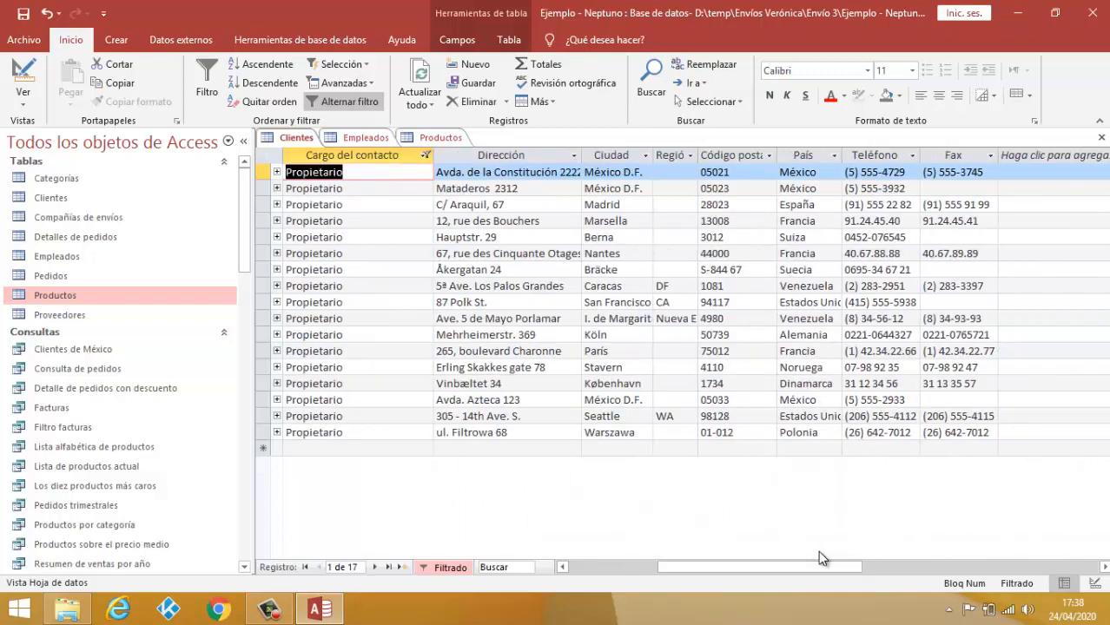
click(835, 156)
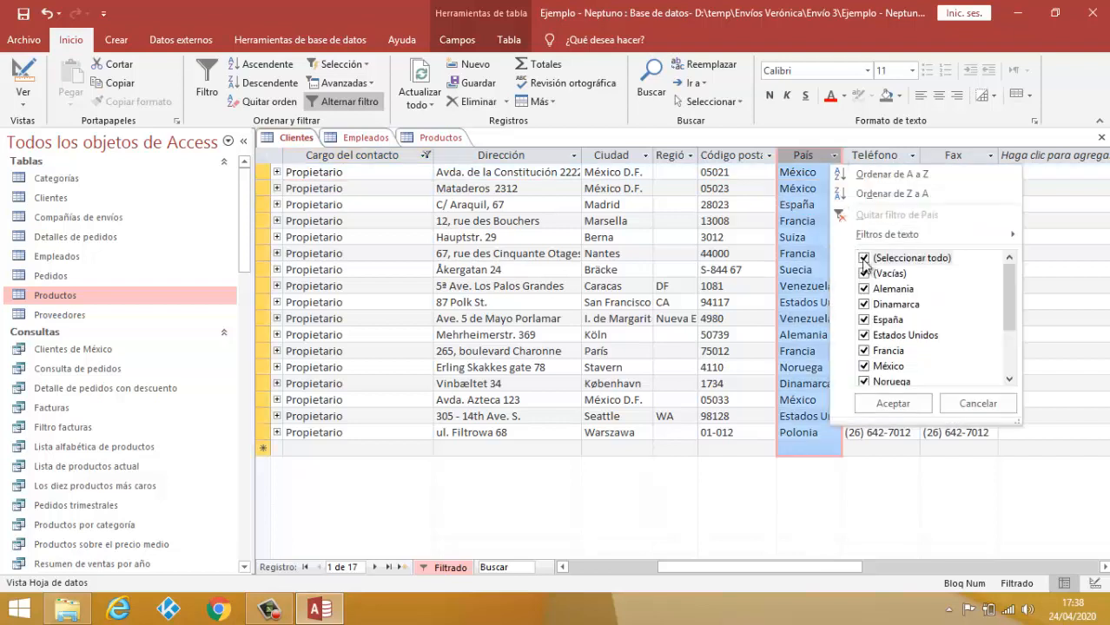
click(864, 258)
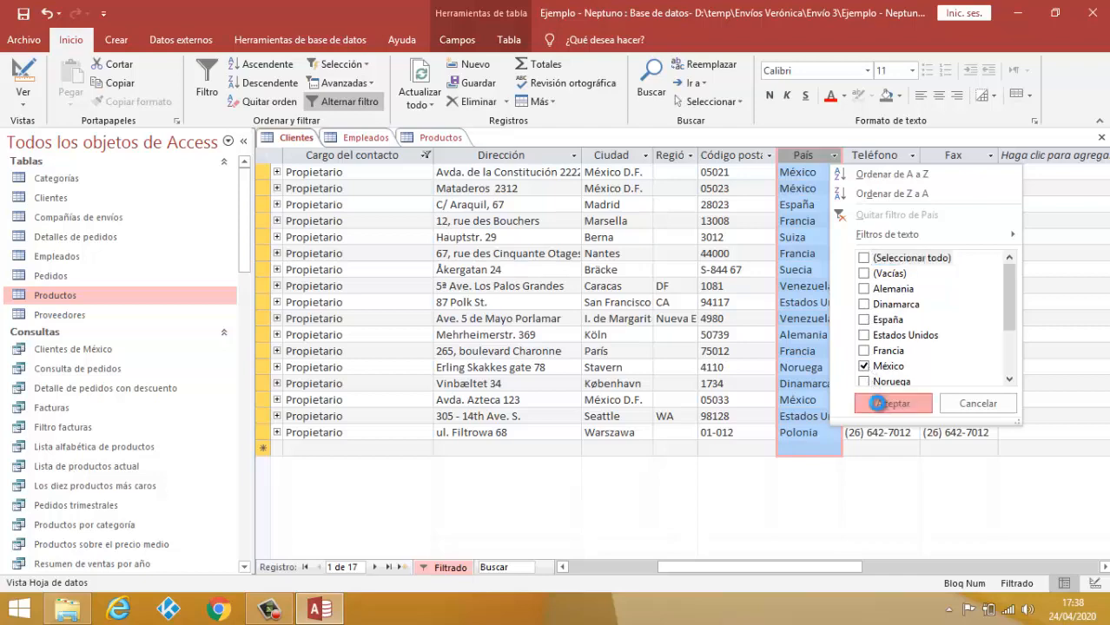
click(910, 403)
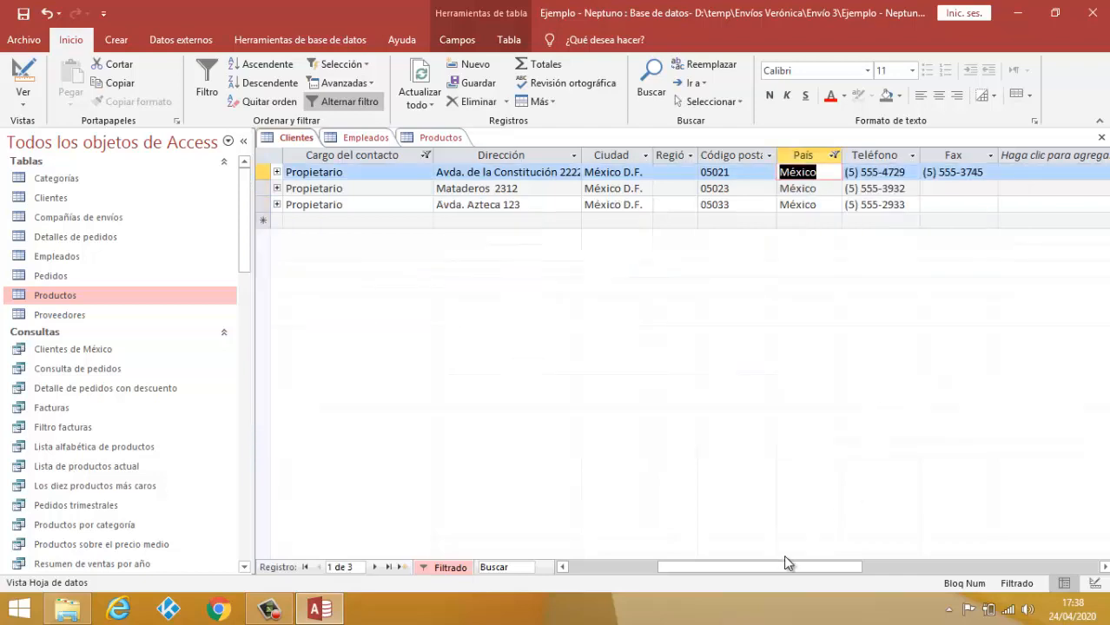
drag(770, 567, 711, 577)
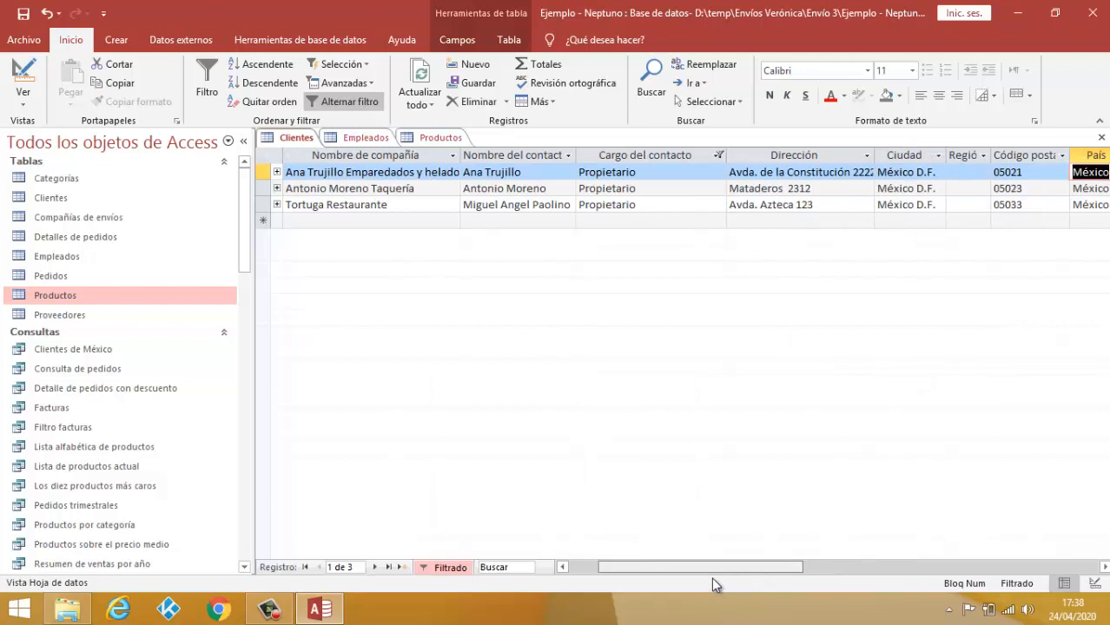
drag(713, 577, 638, 612)
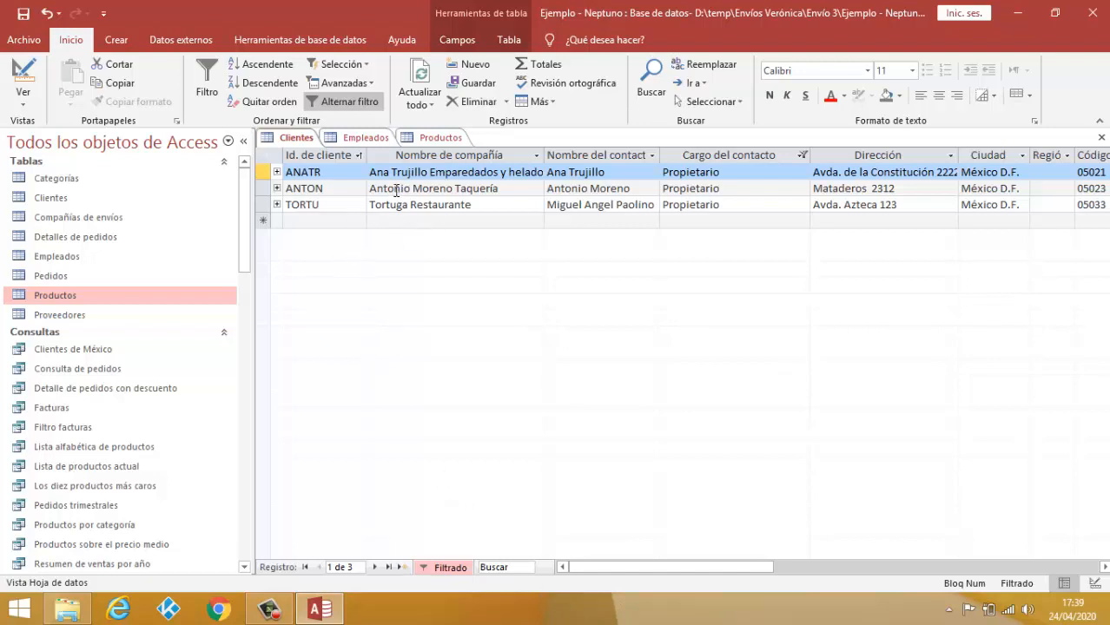
Step: Close the Clientes table saving its design changes, and close the Productos and Empleados tables
click(1101, 137)
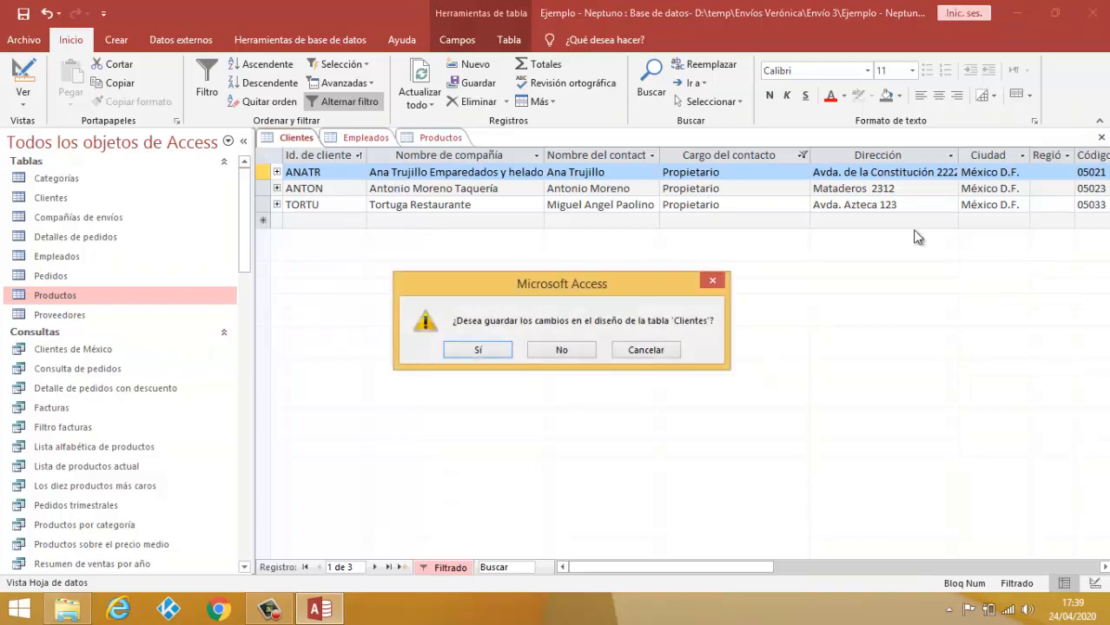
click(496, 349)
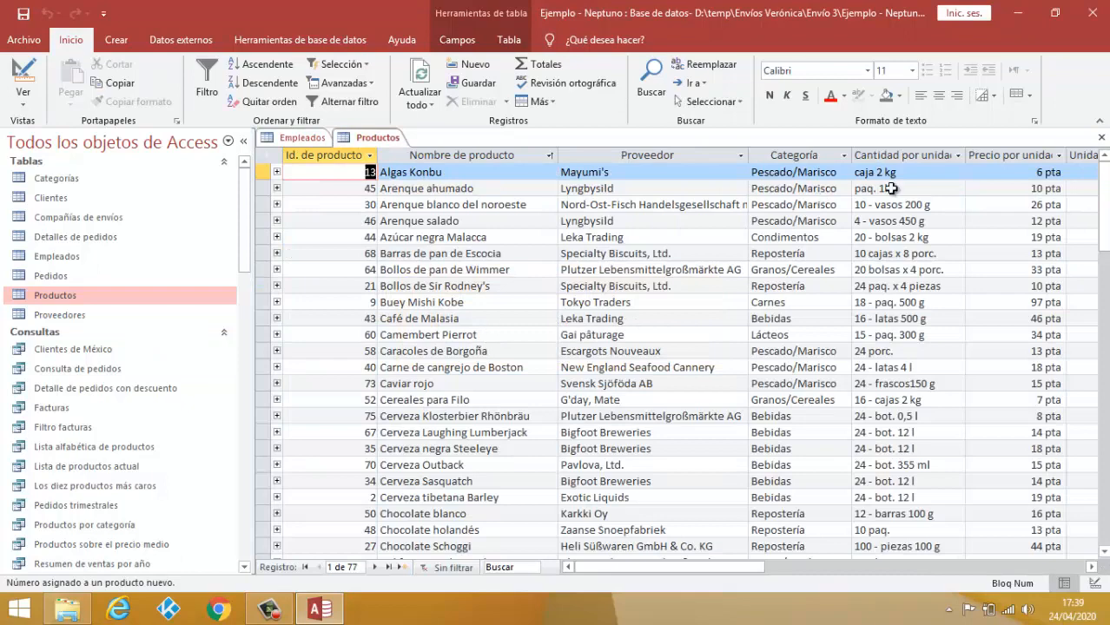
click(1101, 137)
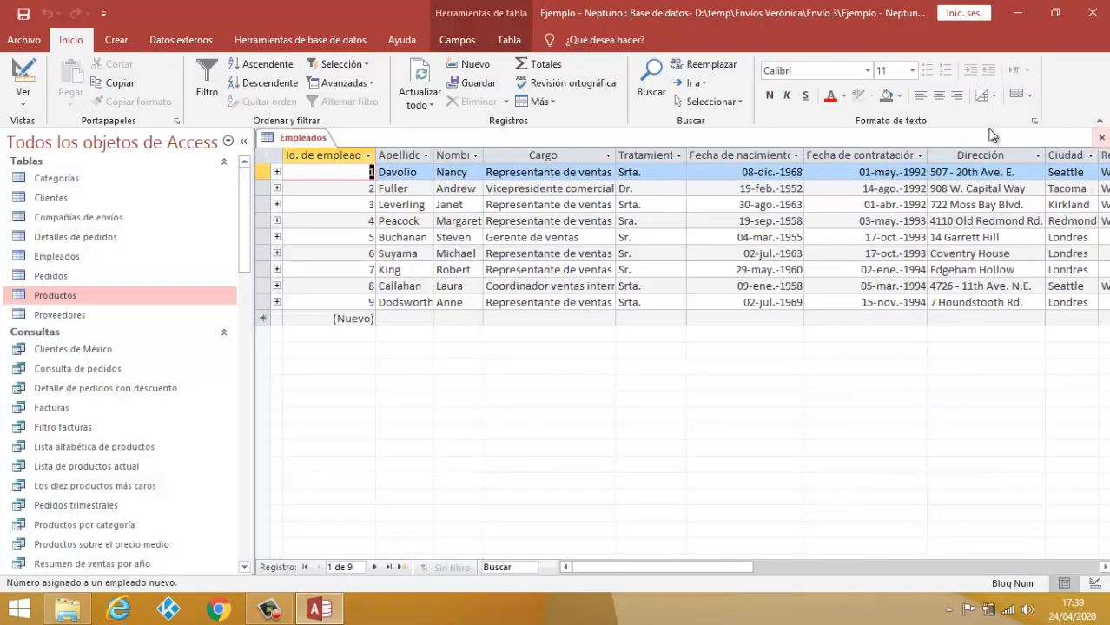
click(1101, 137)
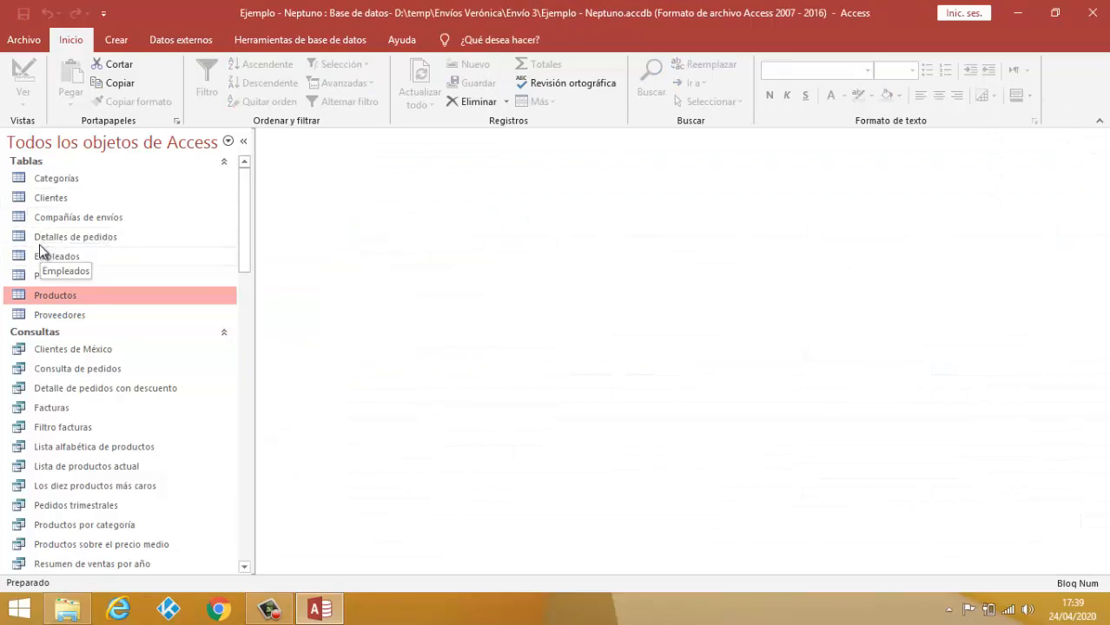
Step: Reopen the Clientes table to check its unfiltered records, and close it
double_click(42, 197)
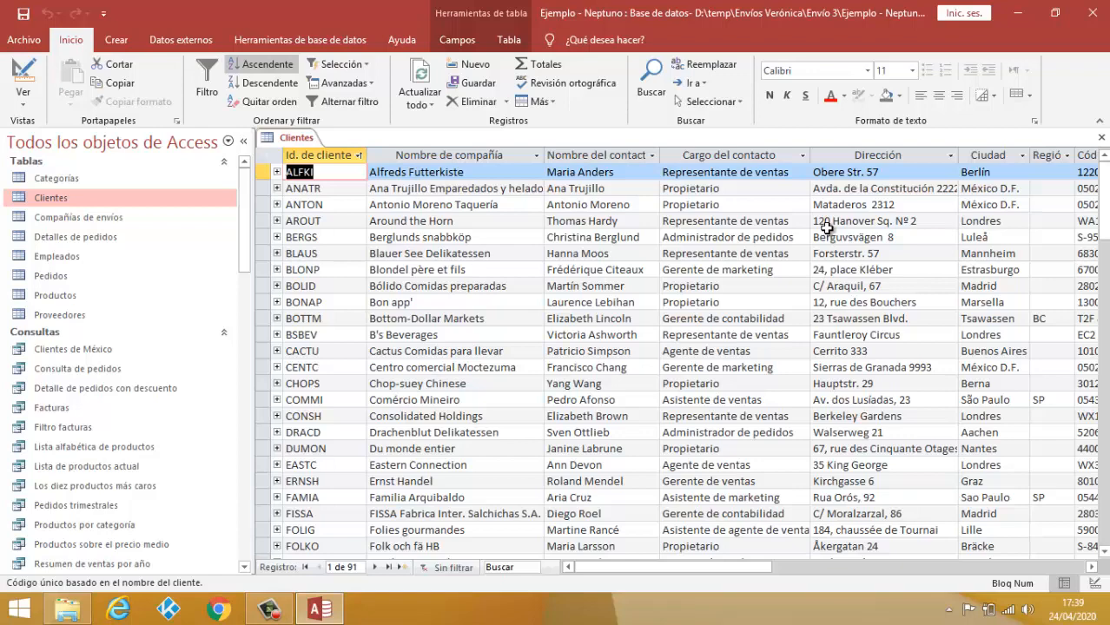
click(1100, 138)
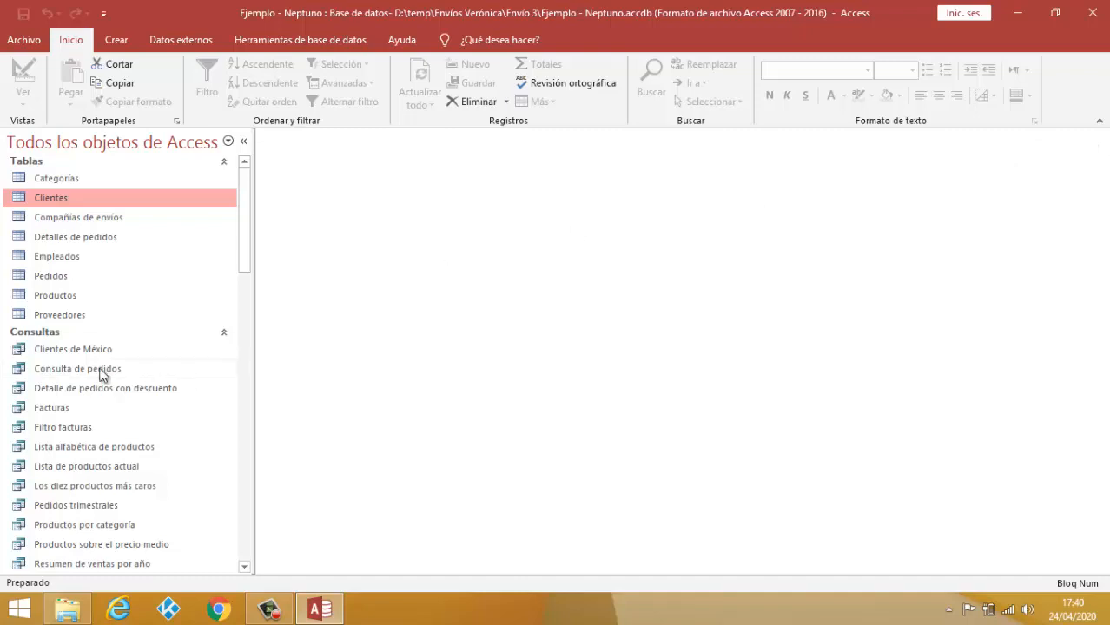
Step: Open the Clientes de México query, examine its source table, fields and País criterion in Design view, and close it
double_click(48, 349)
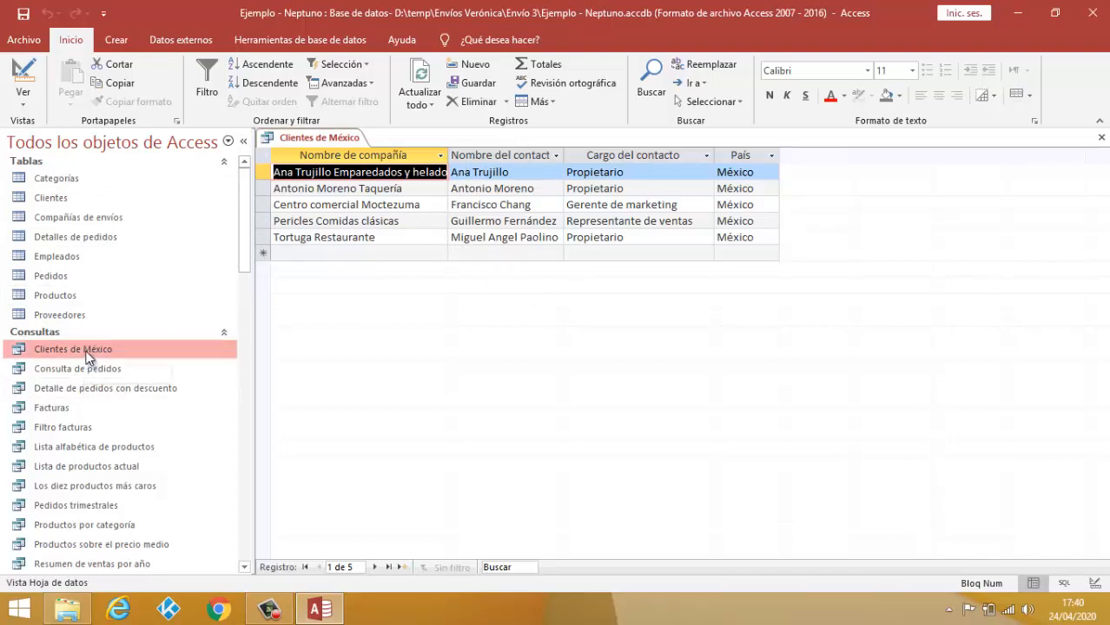
click(26, 69)
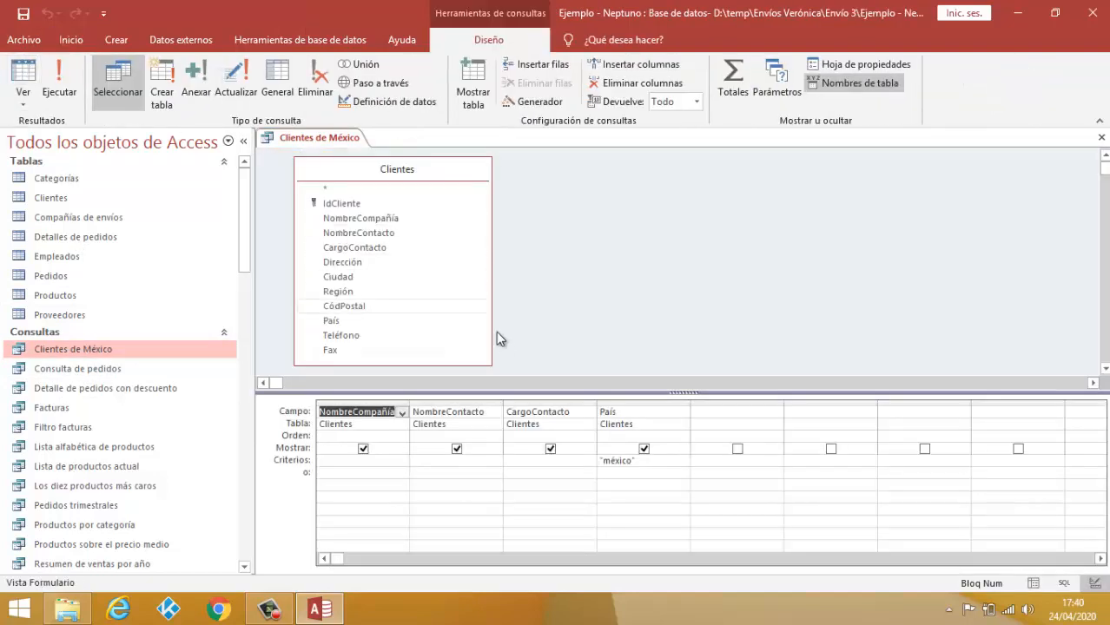
click(641, 461)
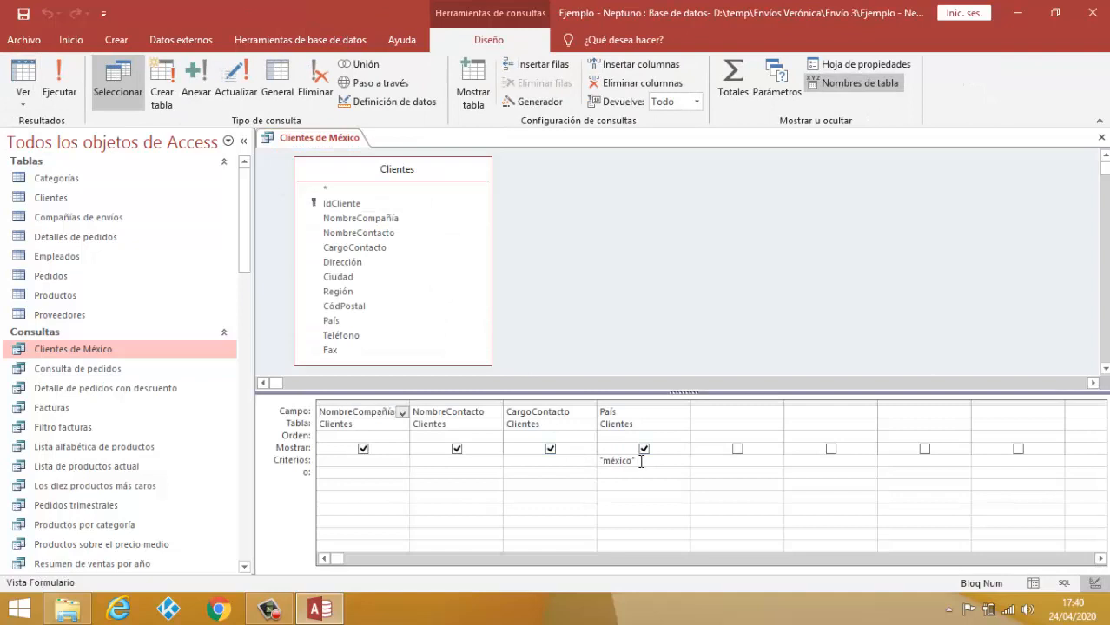
drag(639, 465, 596, 463)
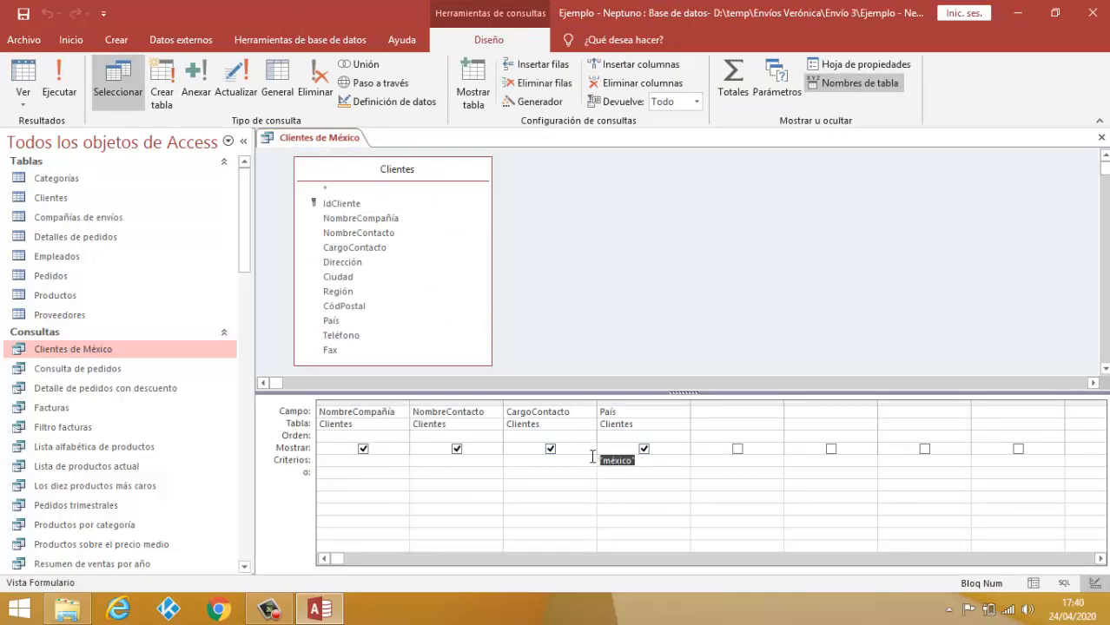
click(404, 172)
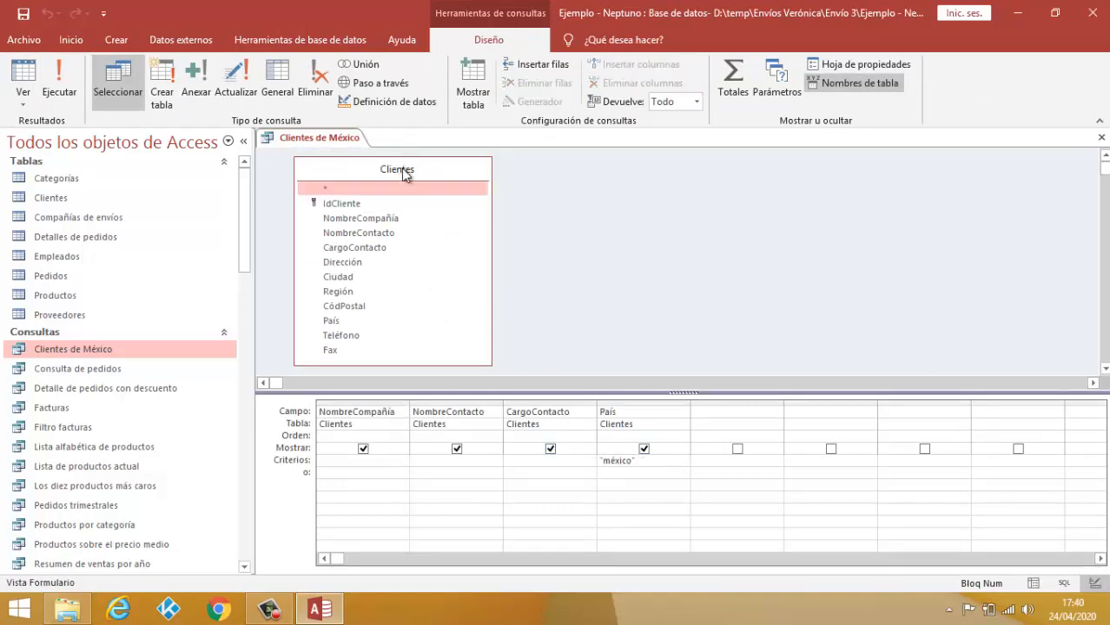
click(373, 415)
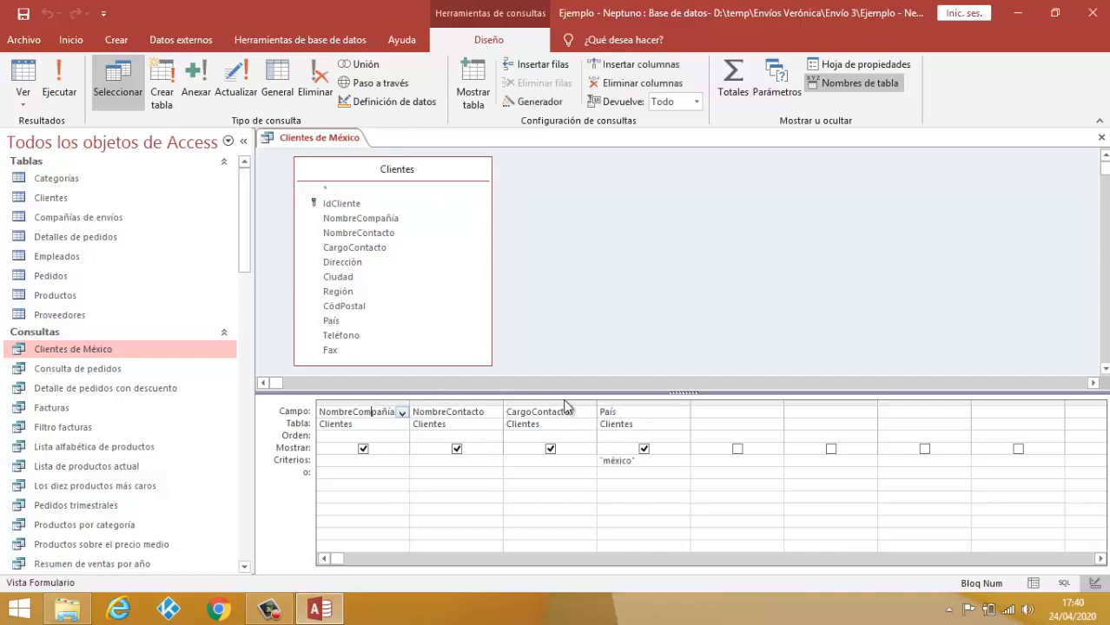
click(1103, 138)
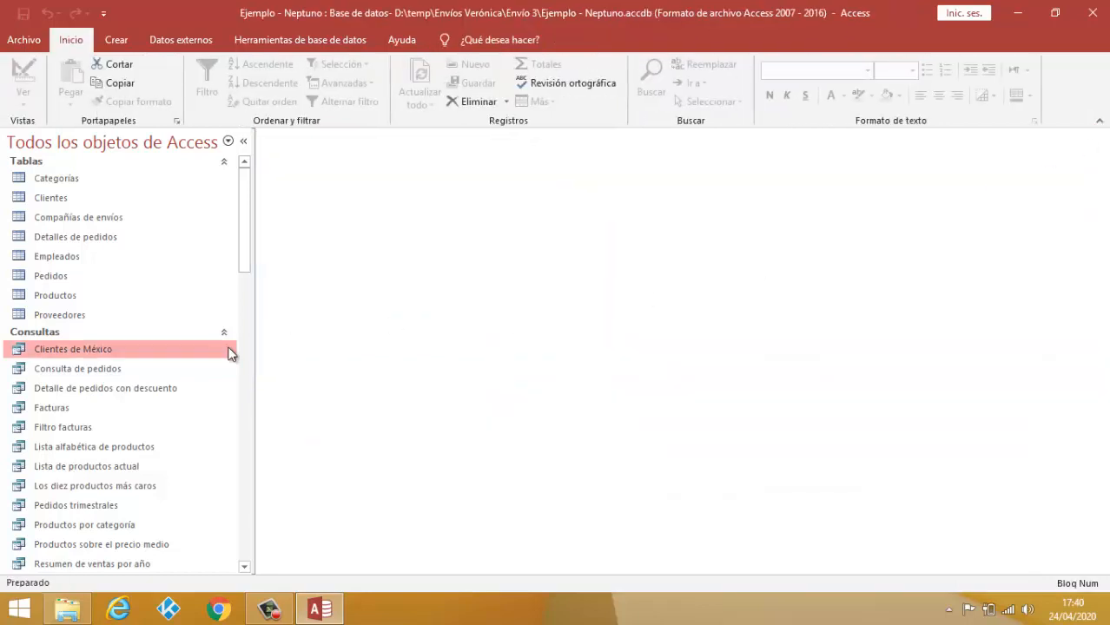
Step: Run the Clientes de México query again, look through its first two records, and close it
double_click(95, 351)
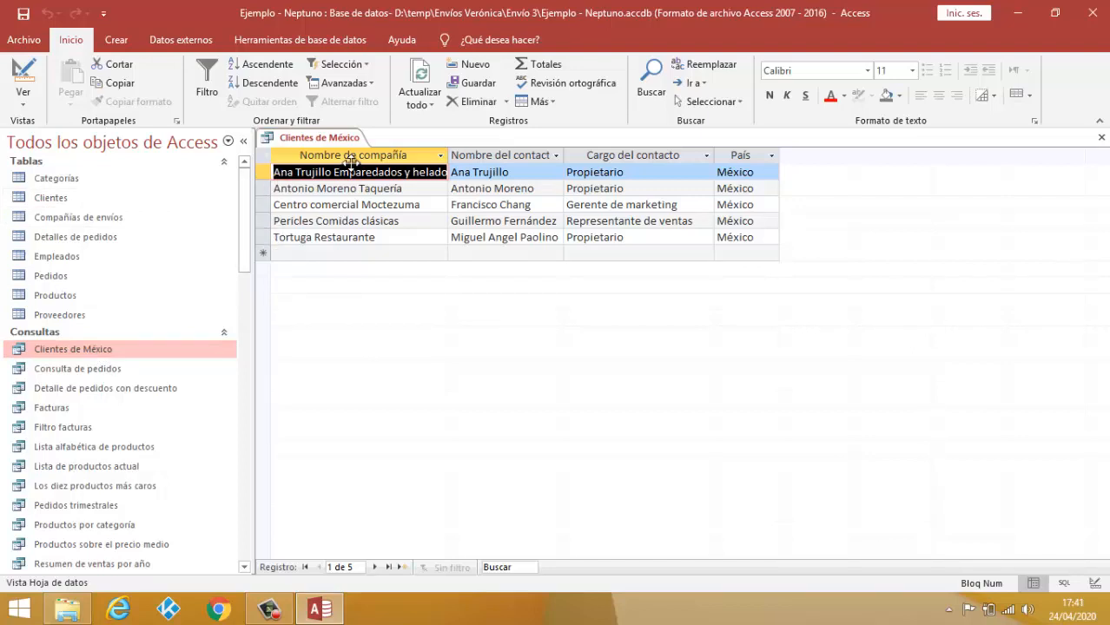
click(410, 189)
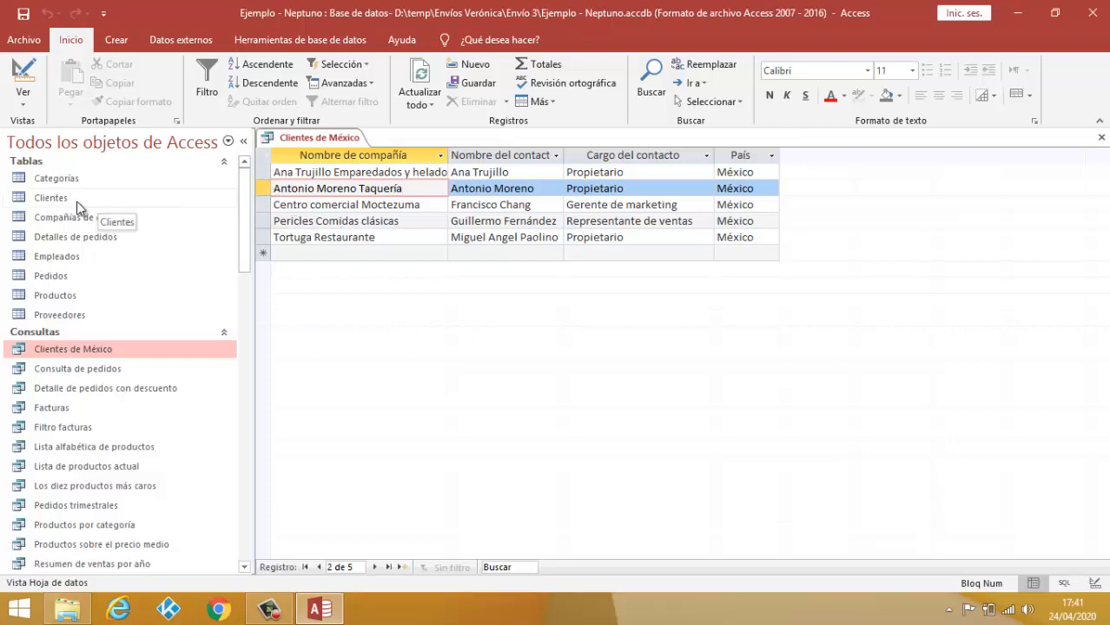
click(270, 172)
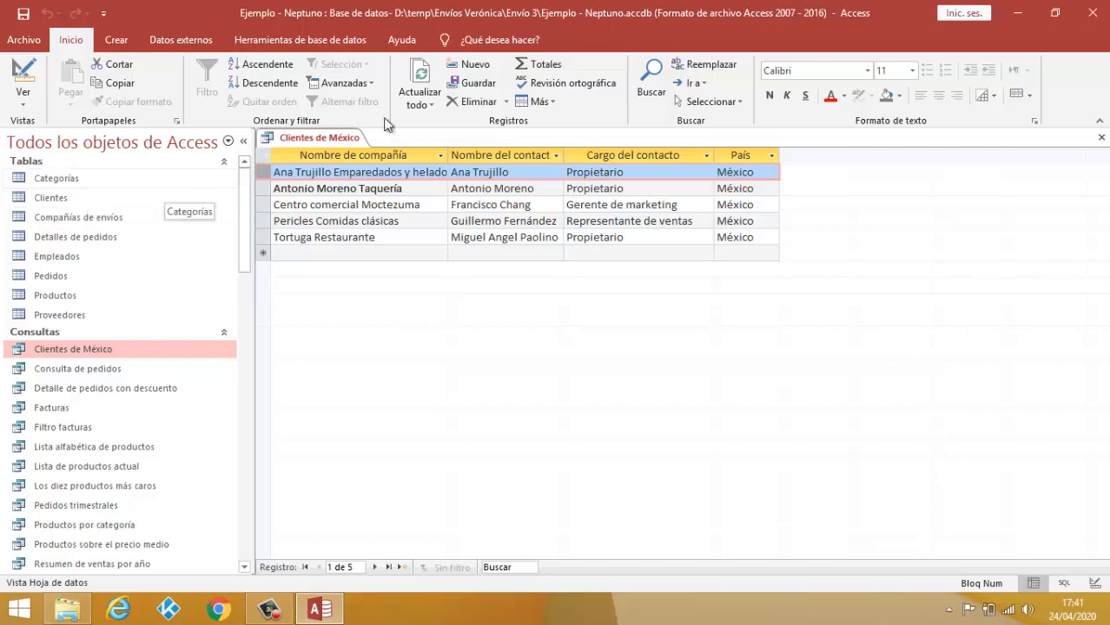
click(1100, 141)
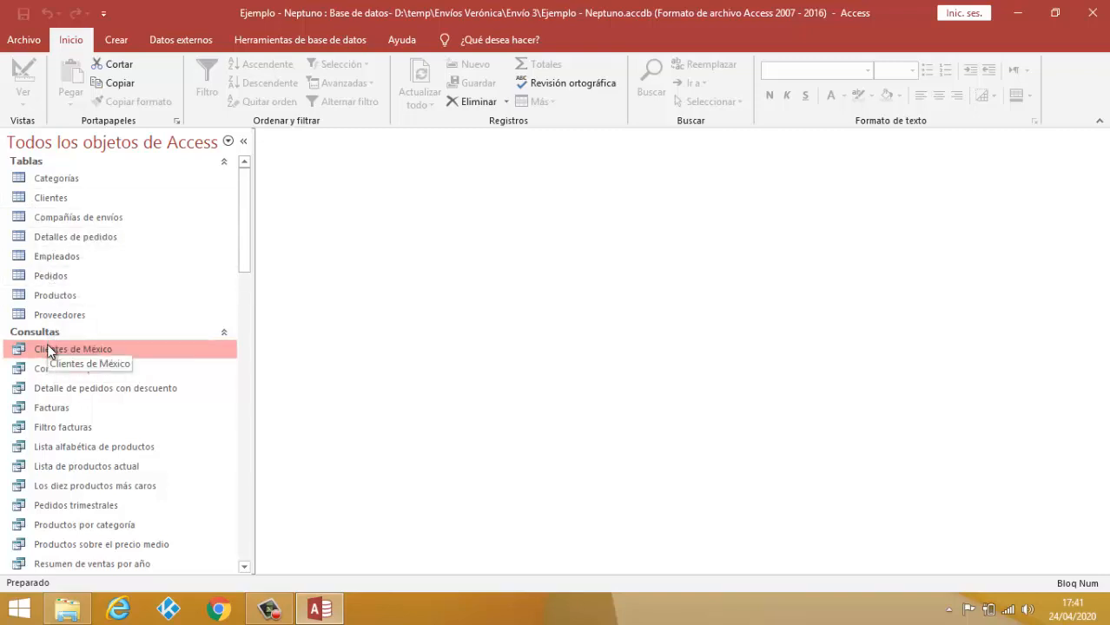
Step: Open the Clientes form from Formularios, compare it with the Clientes table, and close the table
drag(246, 197, 250, 345)
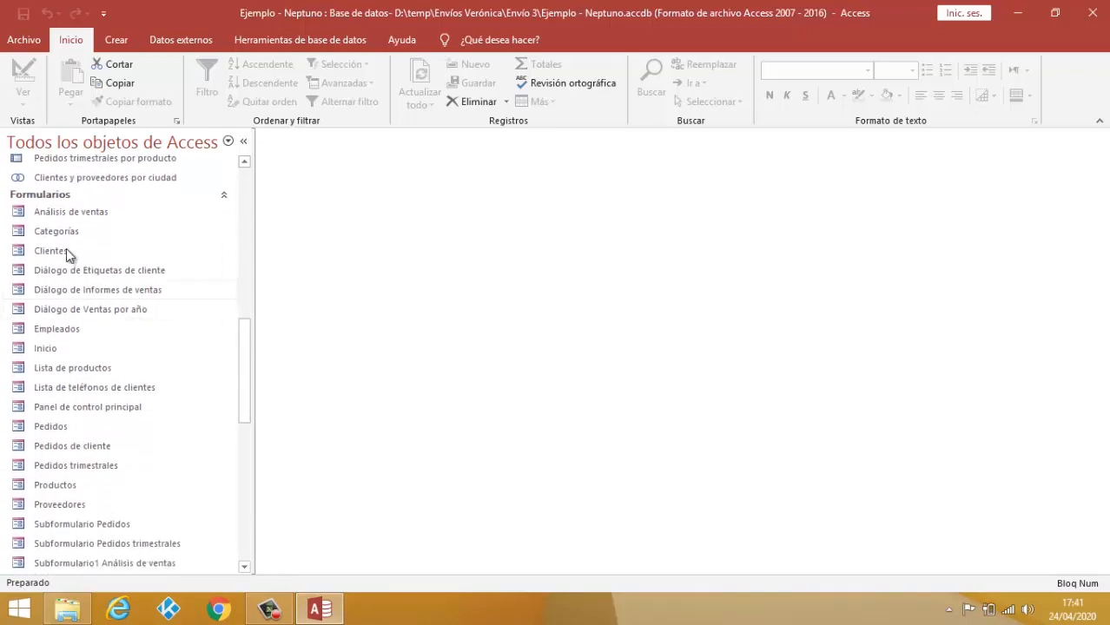
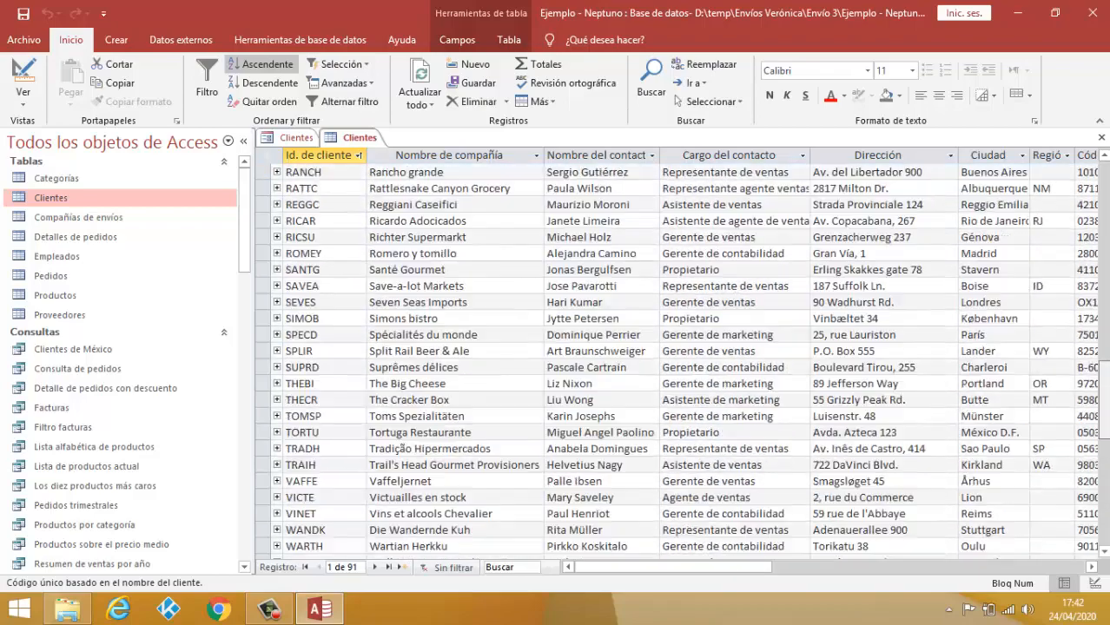
click(1101, 138)
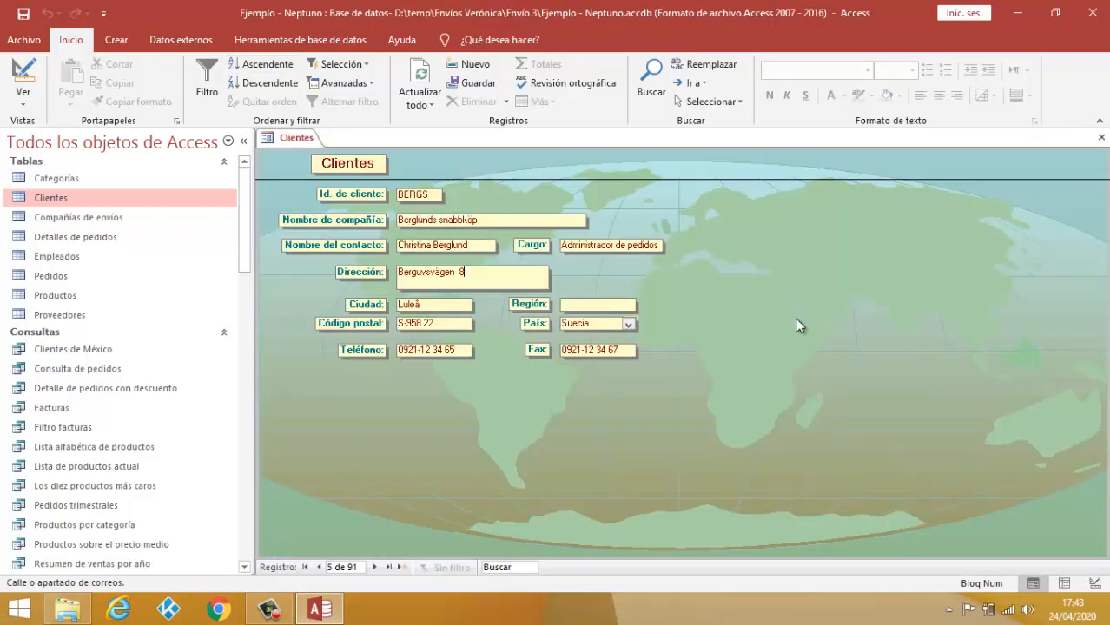
Step: Step forward through the Clientes form to record 15, and return to the first record's Nombre de compañía field
click(379, 567)
click(380, 567)
click(379, 567)
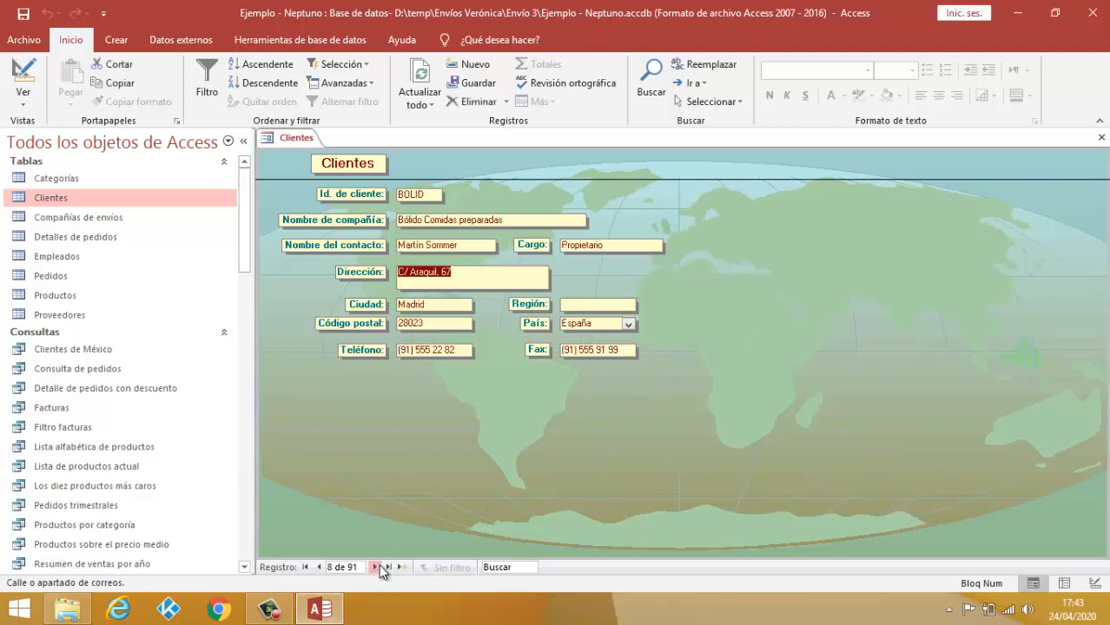
click(379, 567)
click(379, 567)
click(380, 567)
click(380, 567)
click(379, 567)
click(379, 567)
click(380, 567)
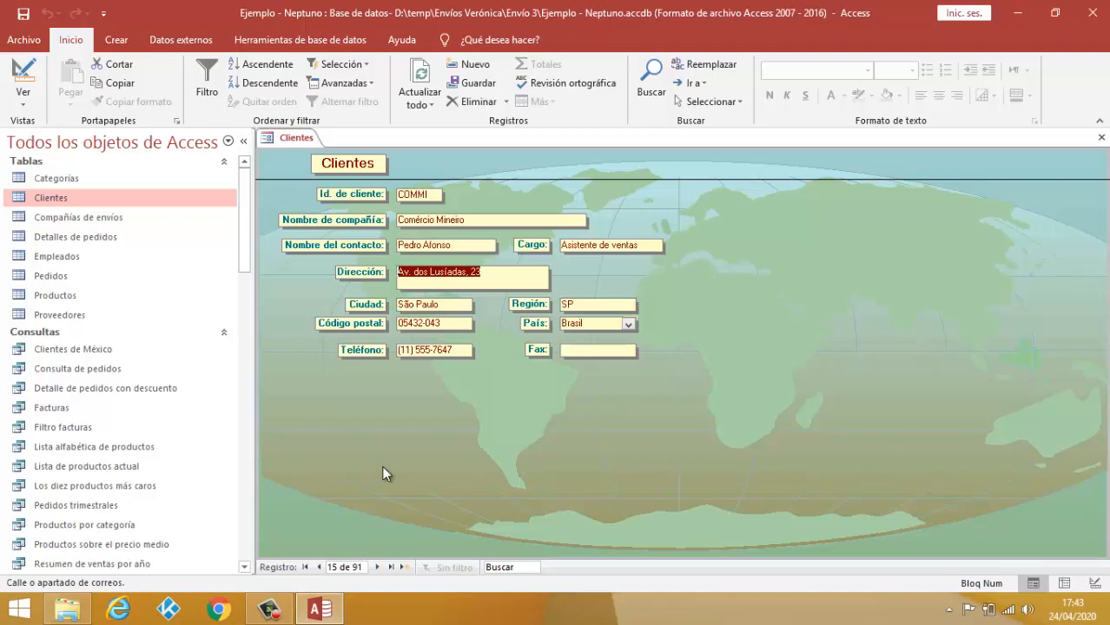
click(304, 567)
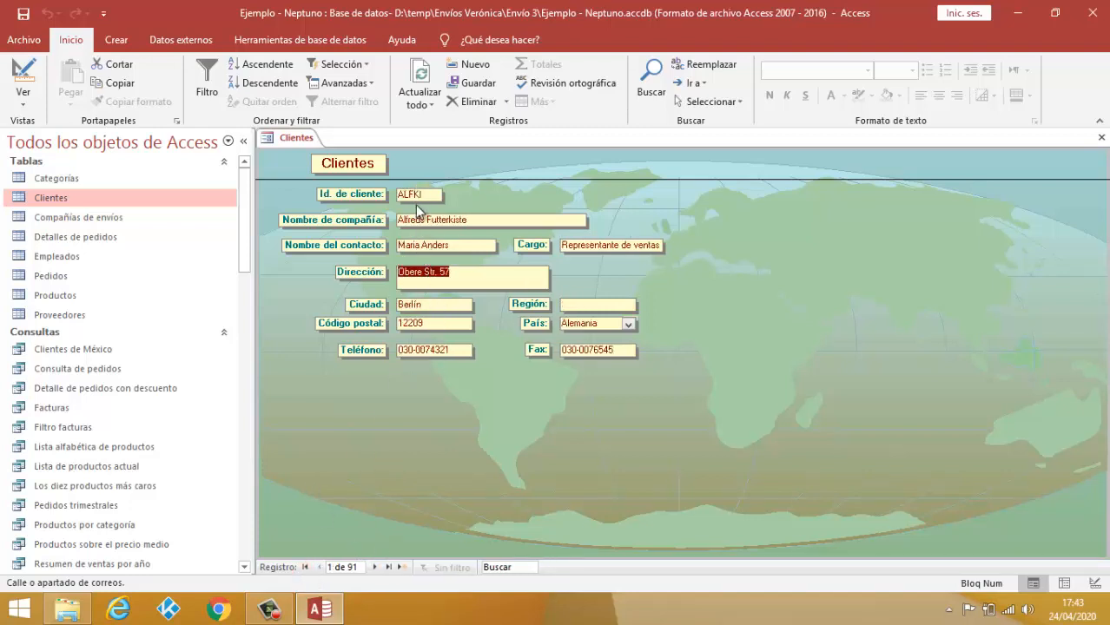
click(467, 220)
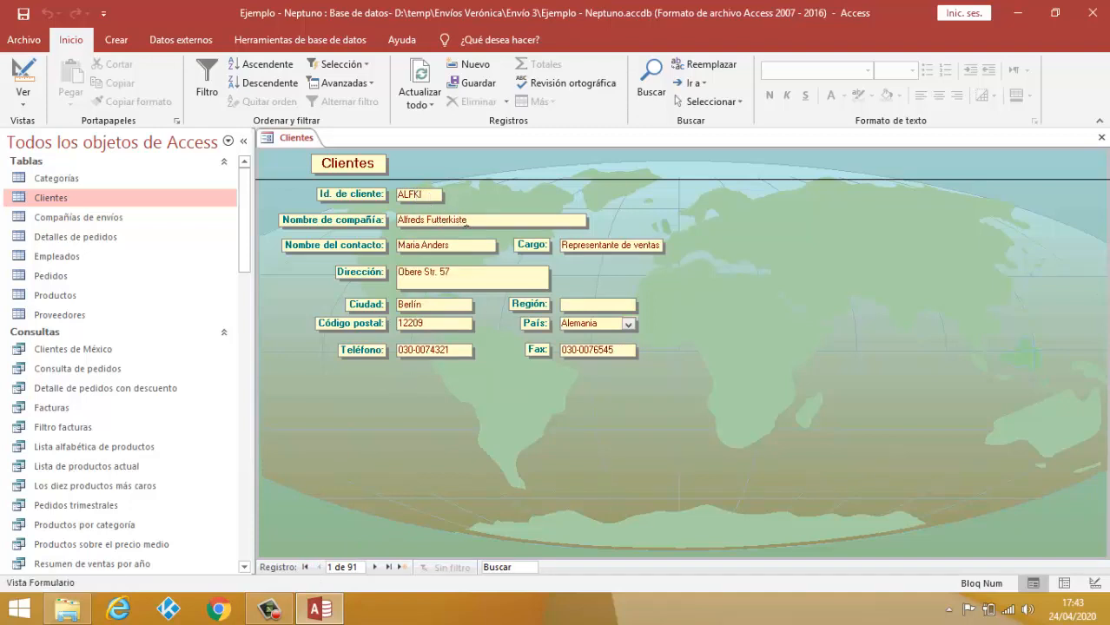
Step: Append "xxxxxxxx" to the first record's Nombre de compañía and "xxxxxx" to its Nombre del contacto, and check both edits in the Clientes table
text(xxxxxxxxx)
text(xxxxxx)
click(452, 272)
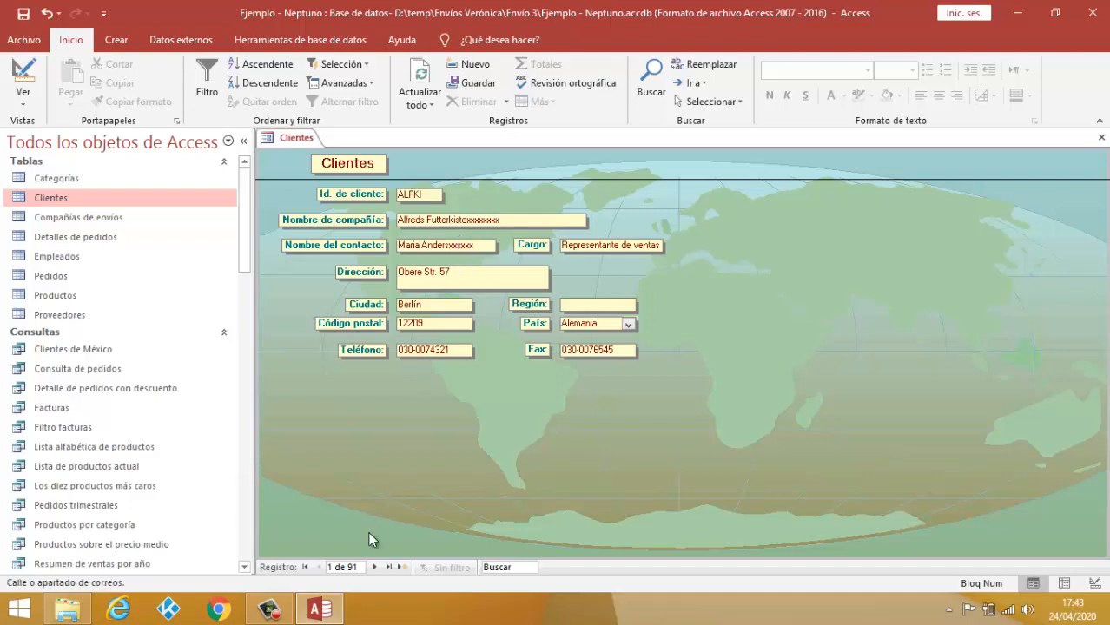
click(375, 567)
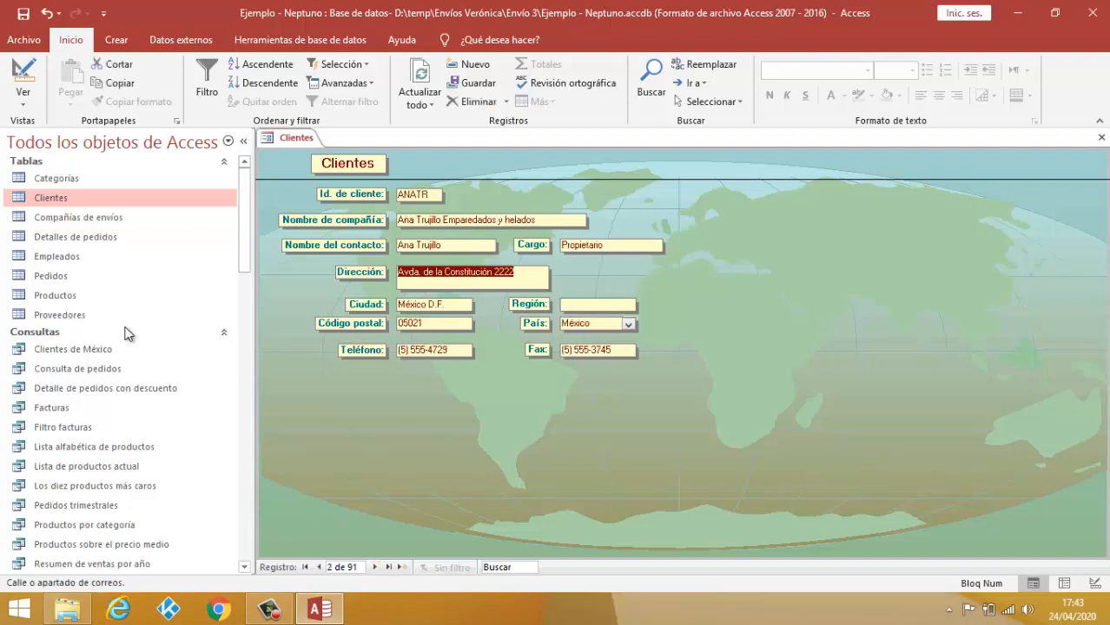
double_click(49, 198)
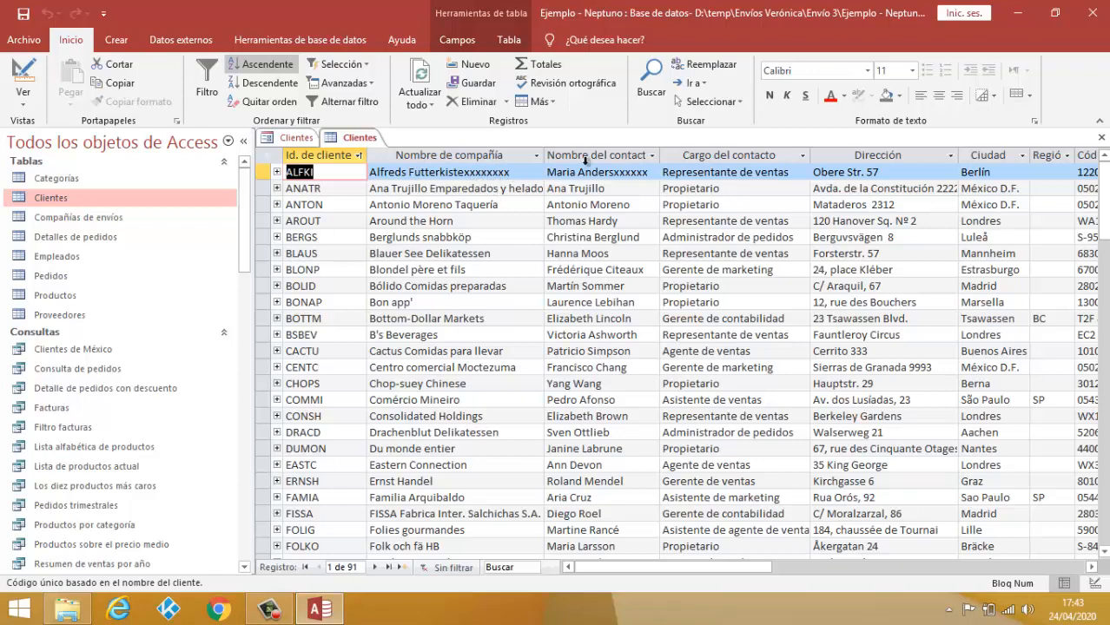
click(1101, 141)
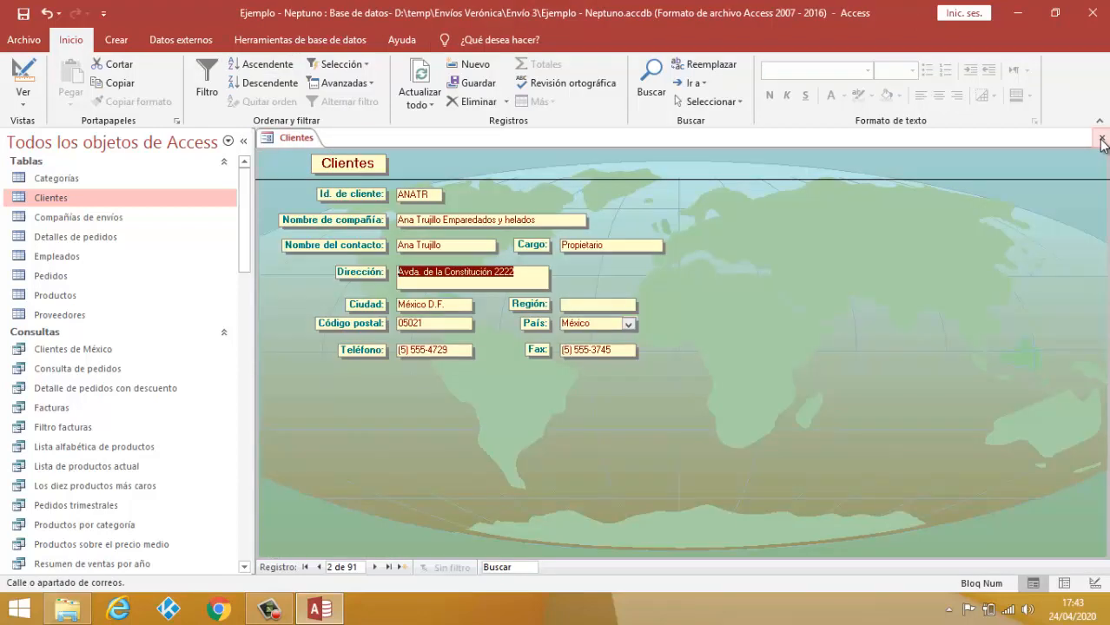
Step: Return to the first record in the Clientes form and try to delete the whole record
click(320, 568)
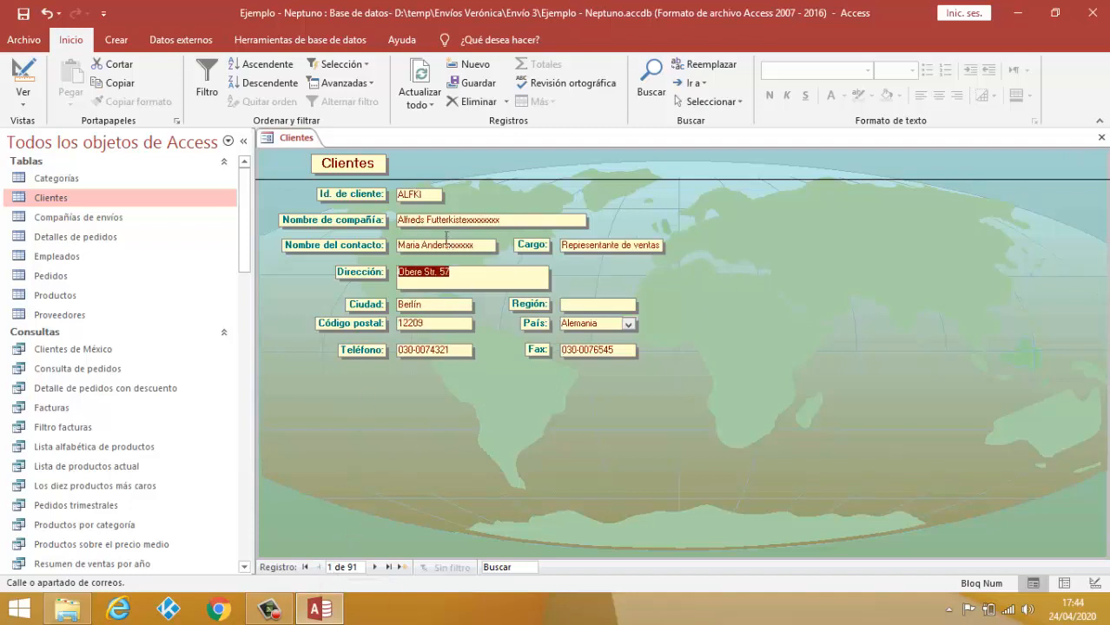
click(507, 101)
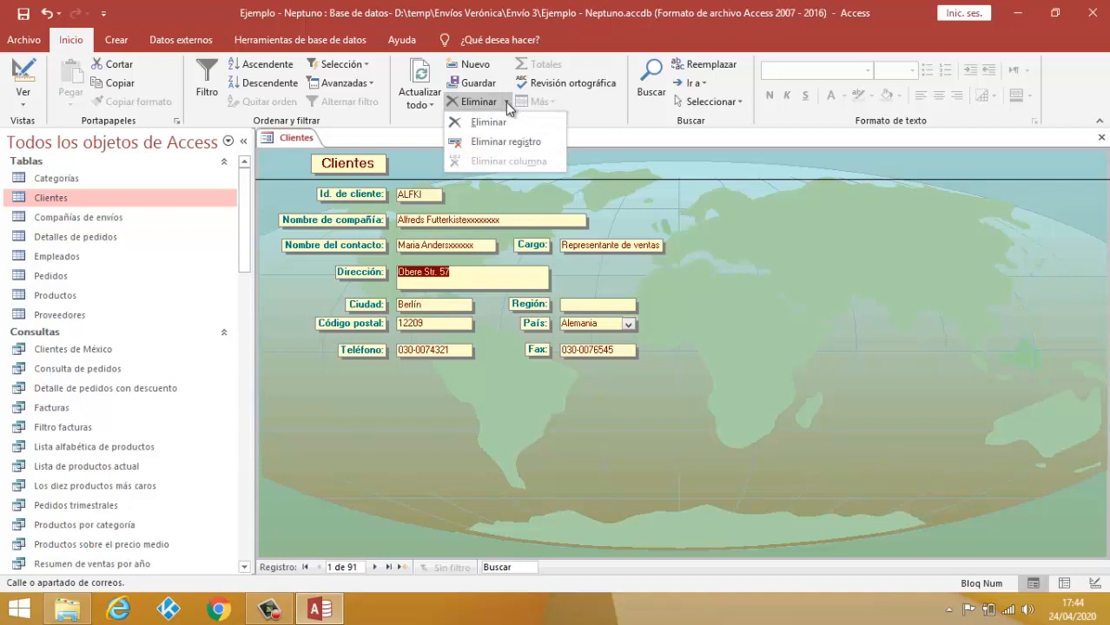
click(478, 142)
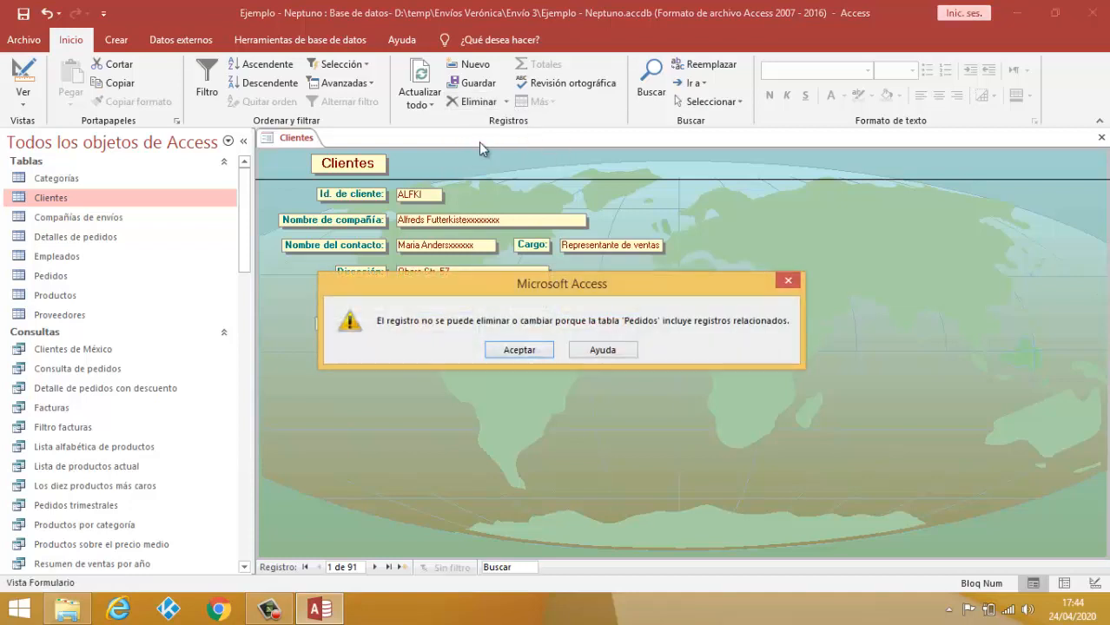
click(501, 351)
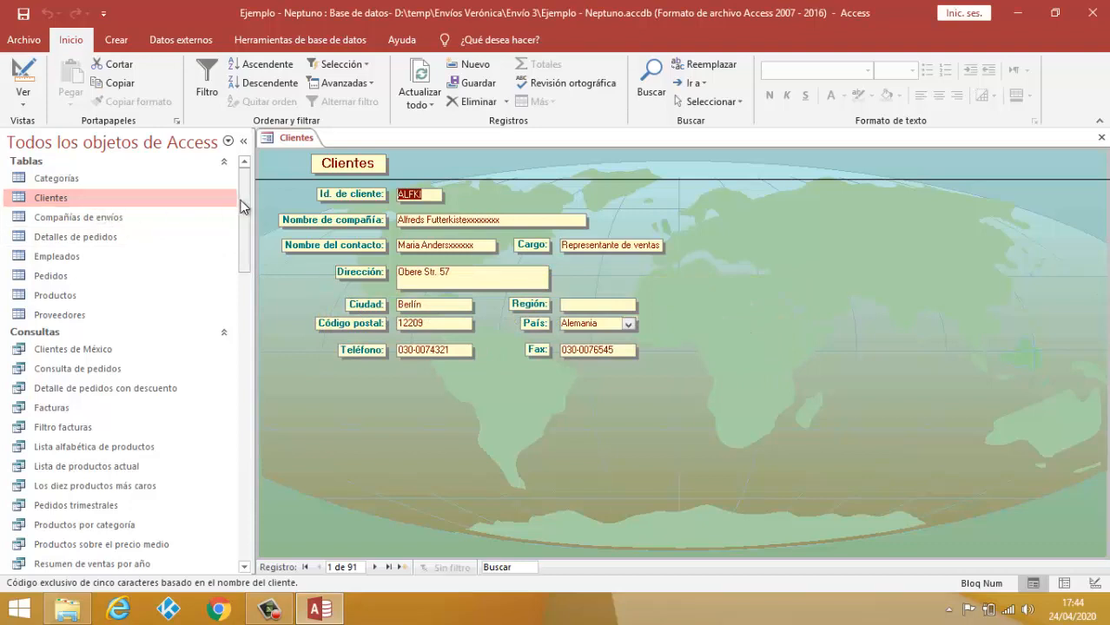
Step: Close the Clientes form and open the Lista alfabética de productos report from Informes
drag(241, 206, 248, 418)
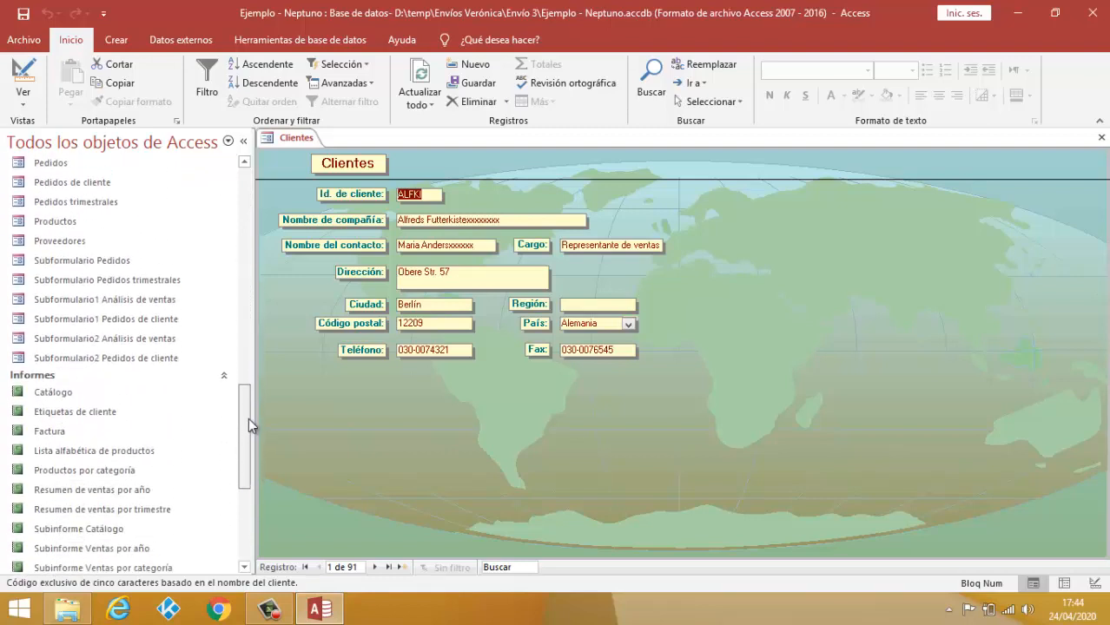
click(1100, 137)
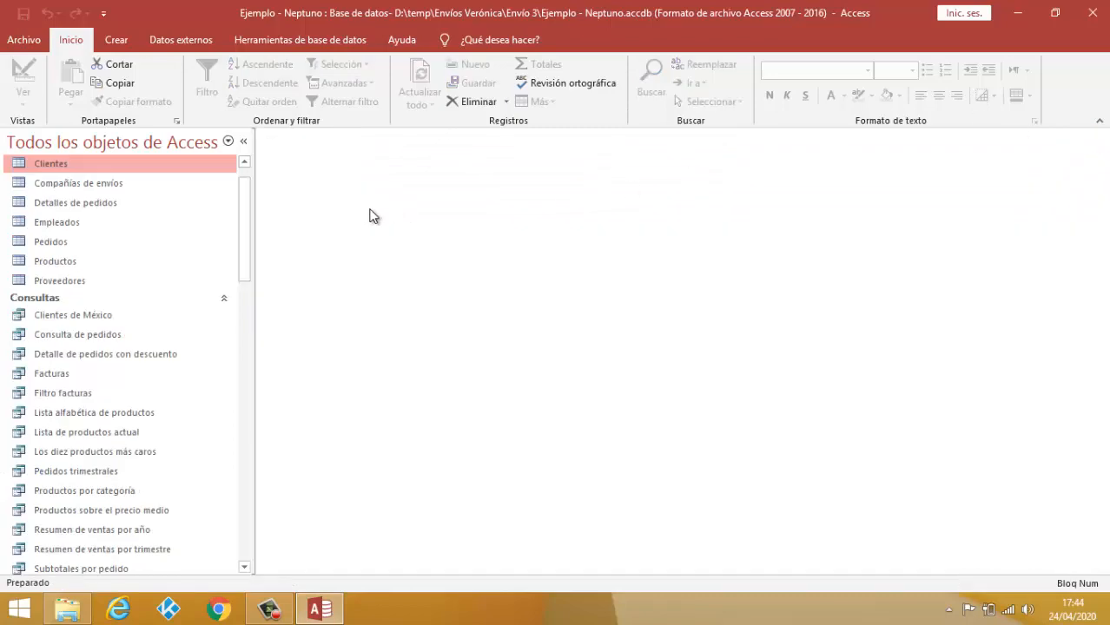
drag(244, 207, 253, 461)
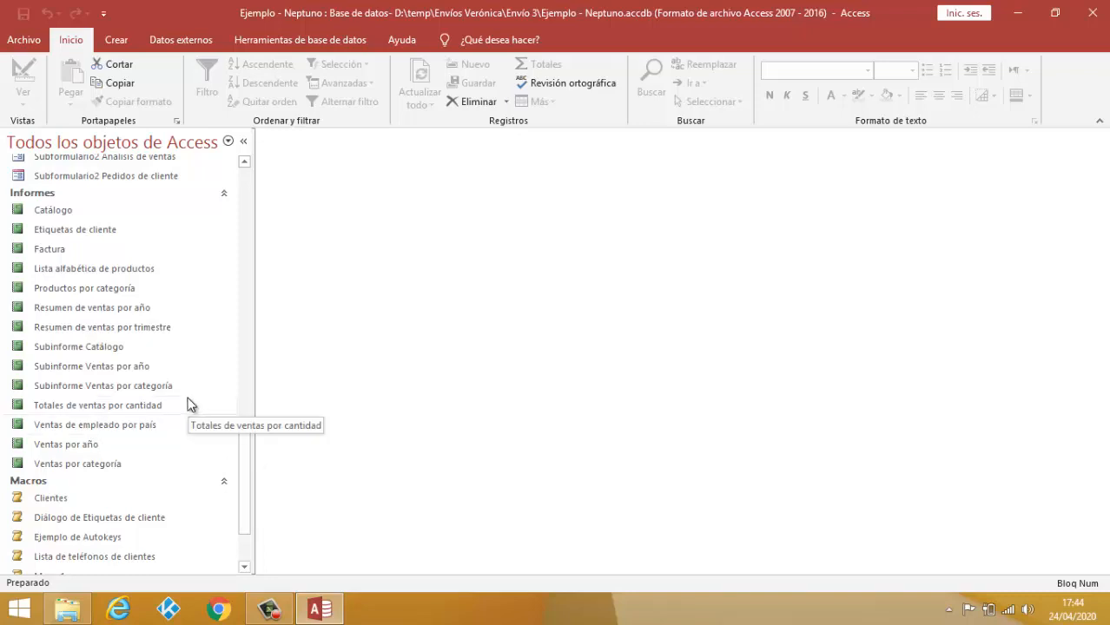
click(103, 272)
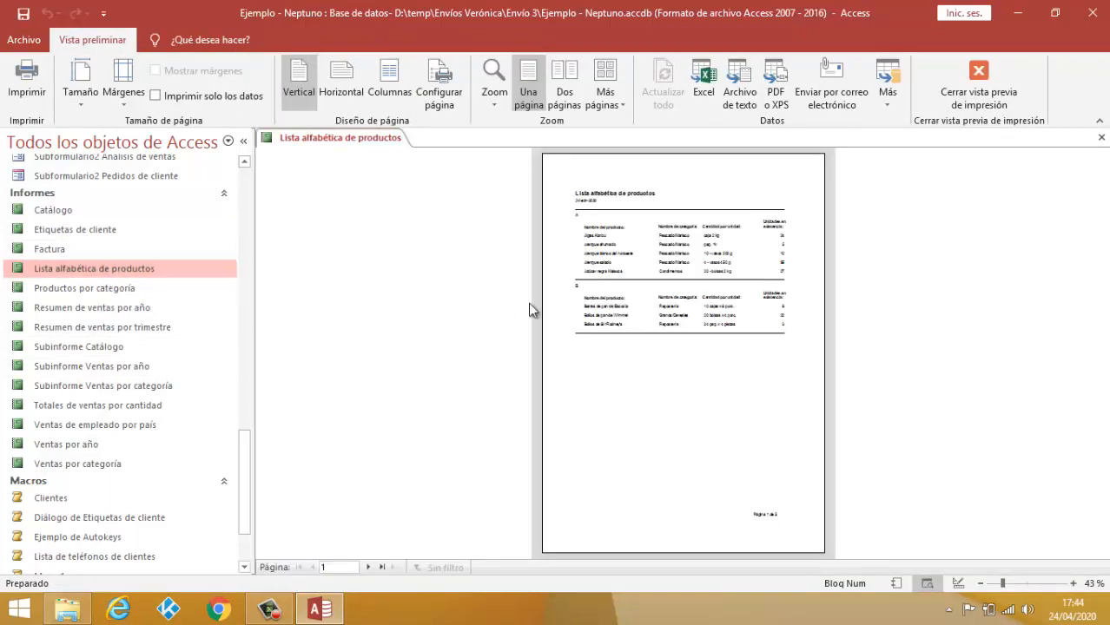
Step: Enlarge the report preview to 80%, look through the product groups on pages 1 and 2, and close the report
click(1073, 583)
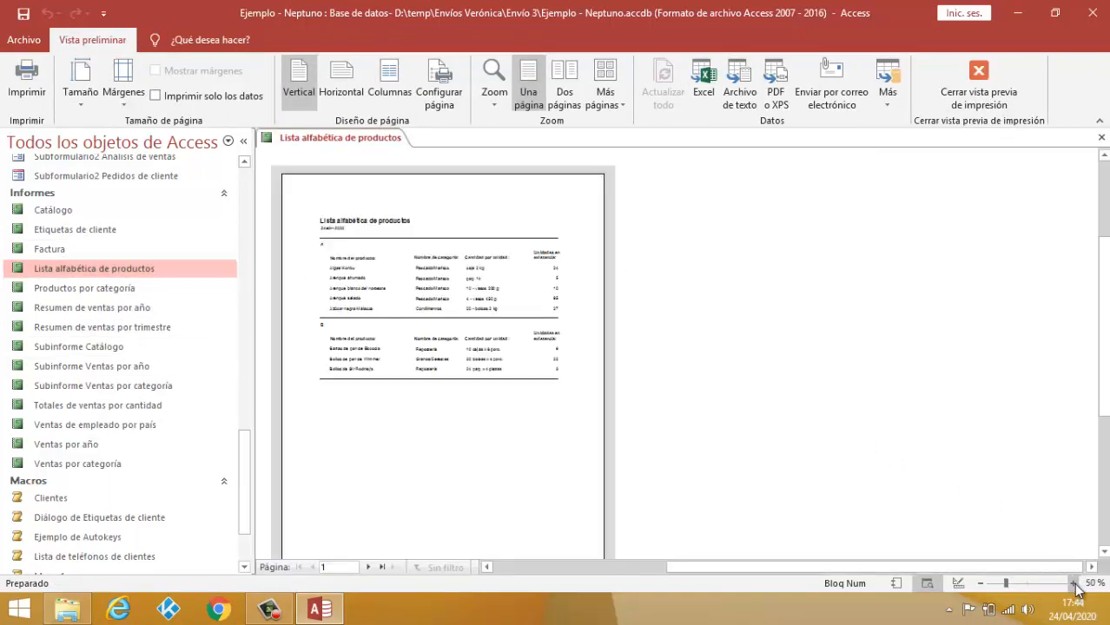
click(1073, 584)
click(1073, 584)
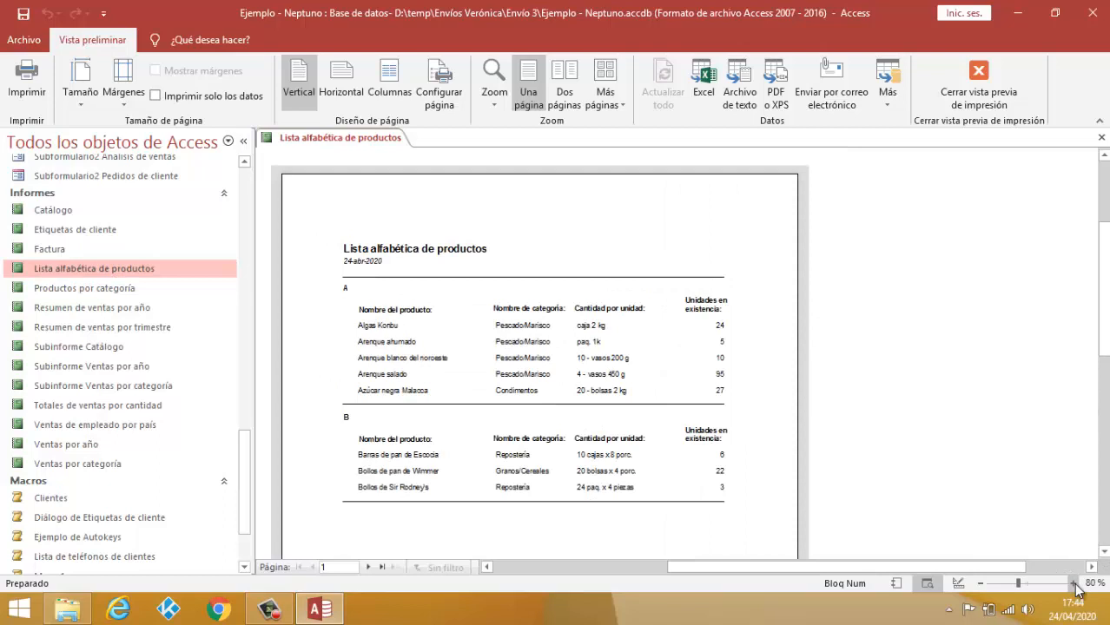
click(365, 567)
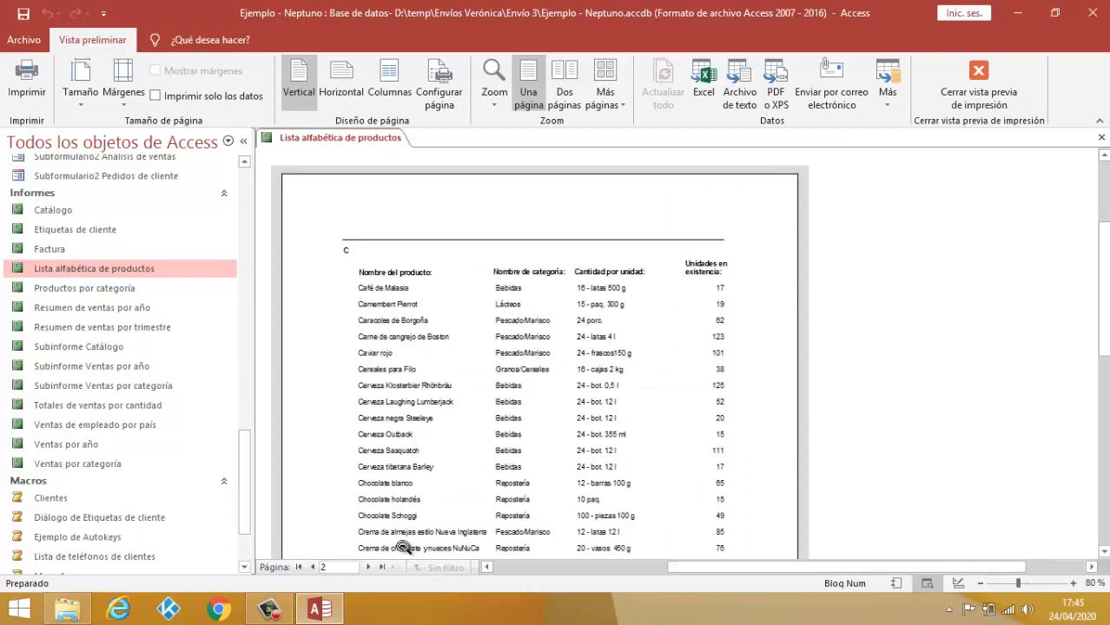
drag(1107, 256, 1108, 335)
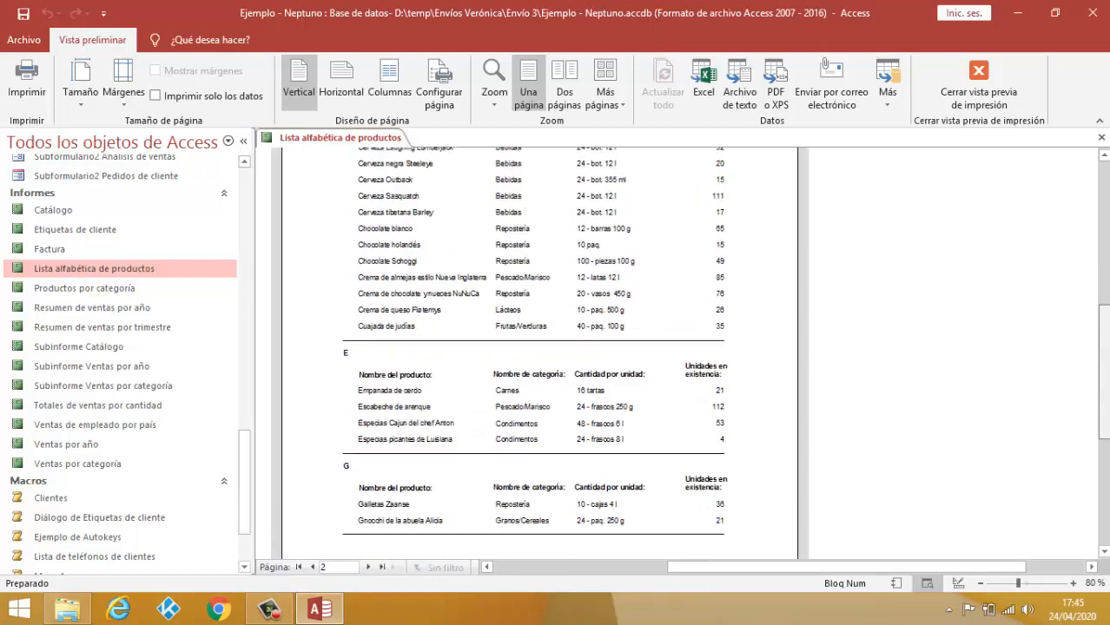
click(1103, 138)
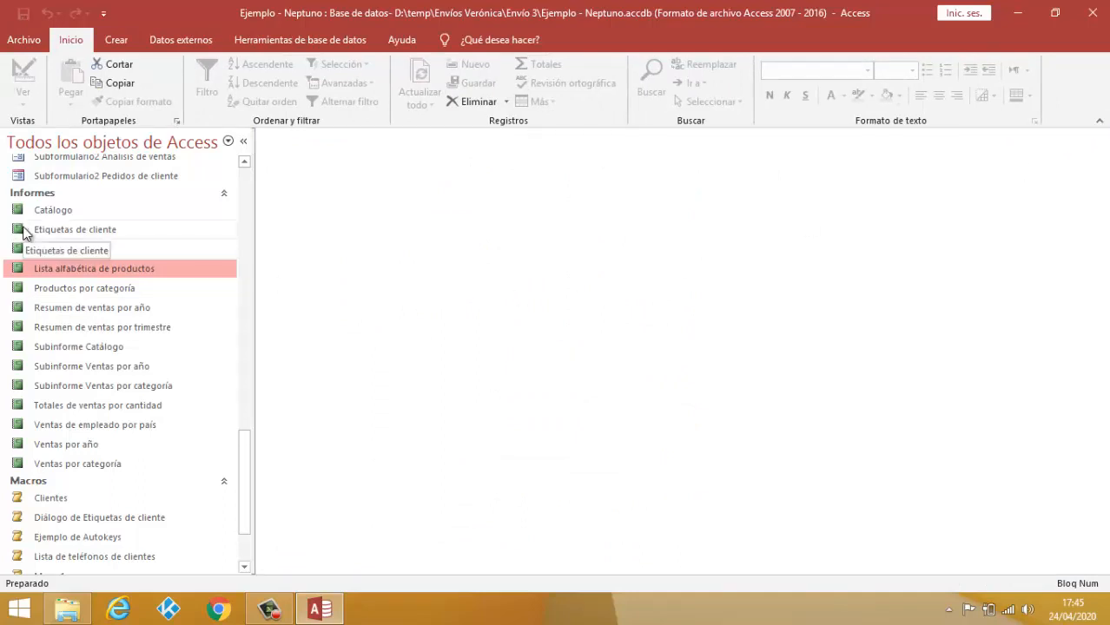
Step: Open the Etiquetas de cliente report despite the column width notice, examine its labels at 90% zoom, and close it
double_click(24, 228)
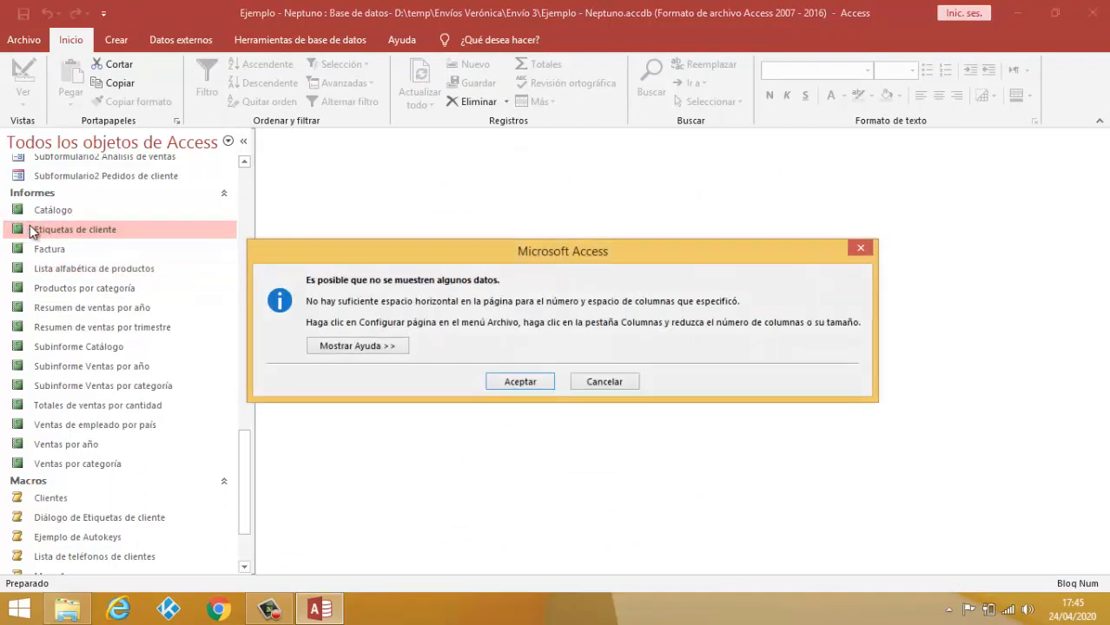
click(526, 383)
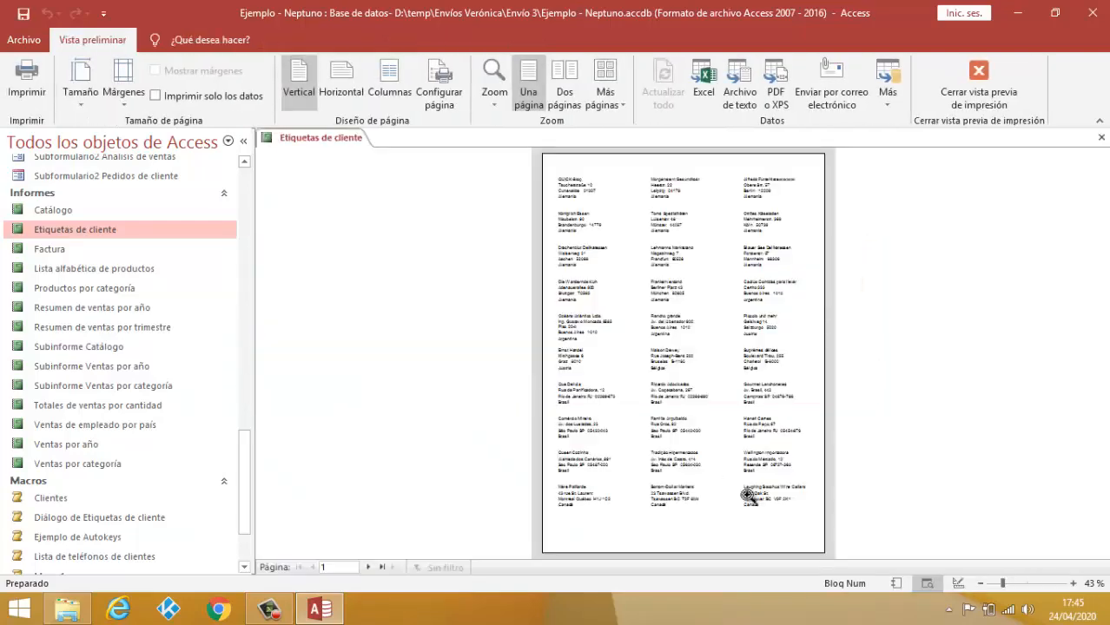
click(1073, 584)
click(1073, 583)
click(1073, 584)
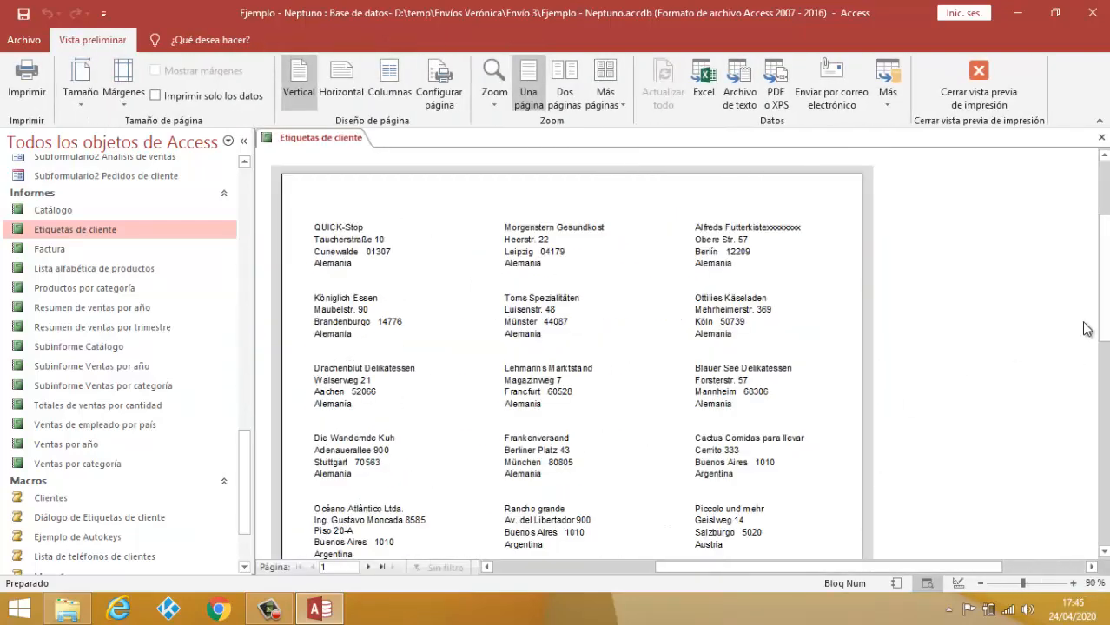
drag(1104, 276, 1080, 257)
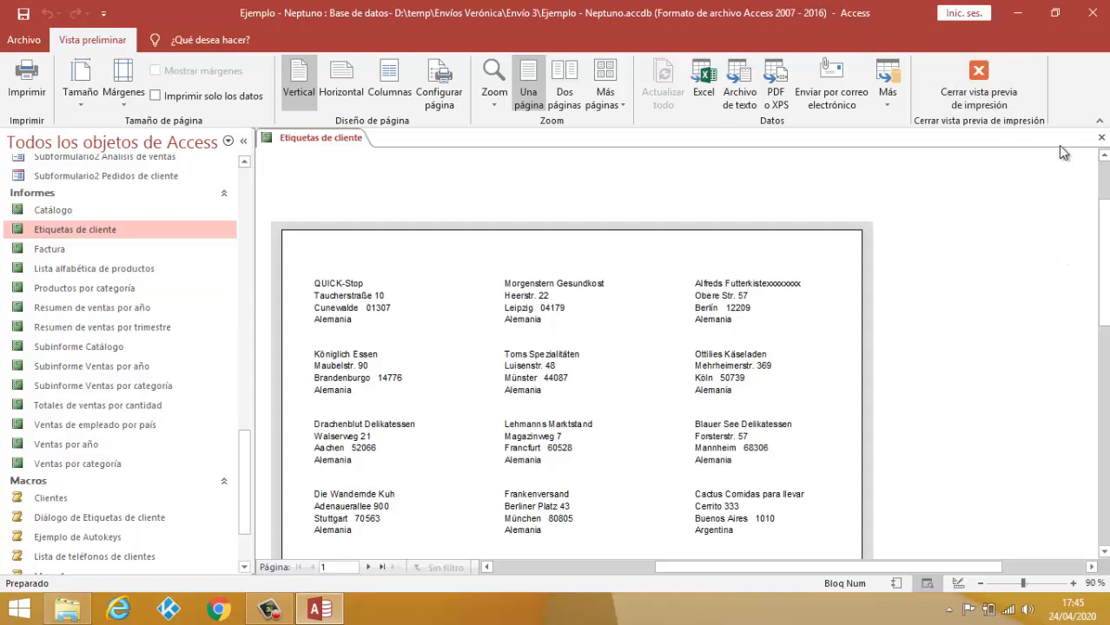
click(1101, 138)
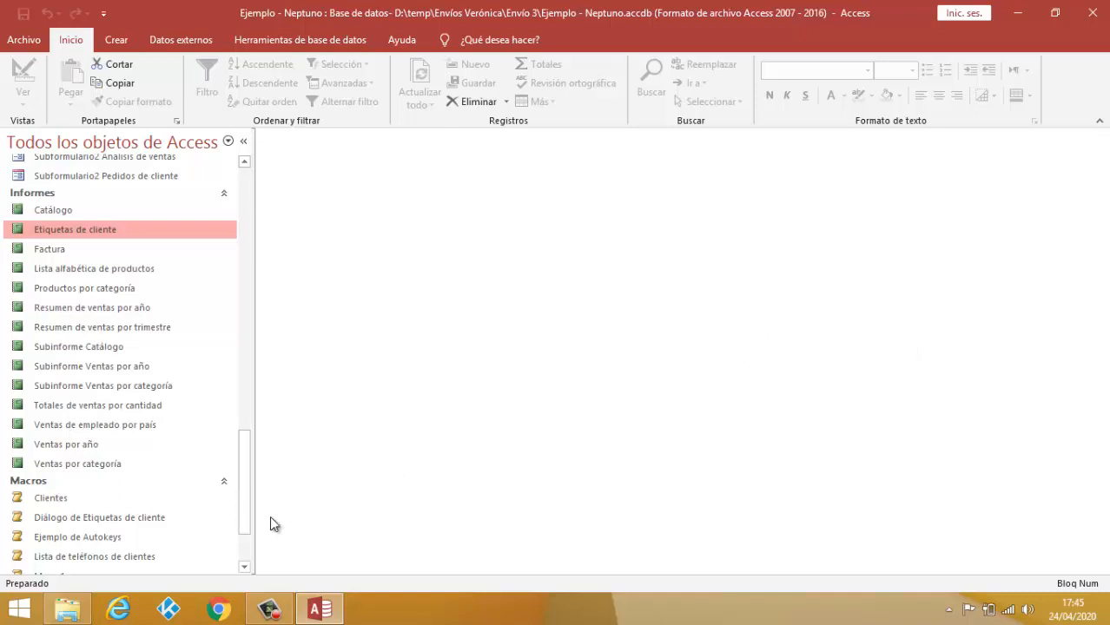
Step: Open the Clientes macro in Design view, examine its submacros and actions, and close it
drag(243, 479, 241, 513)
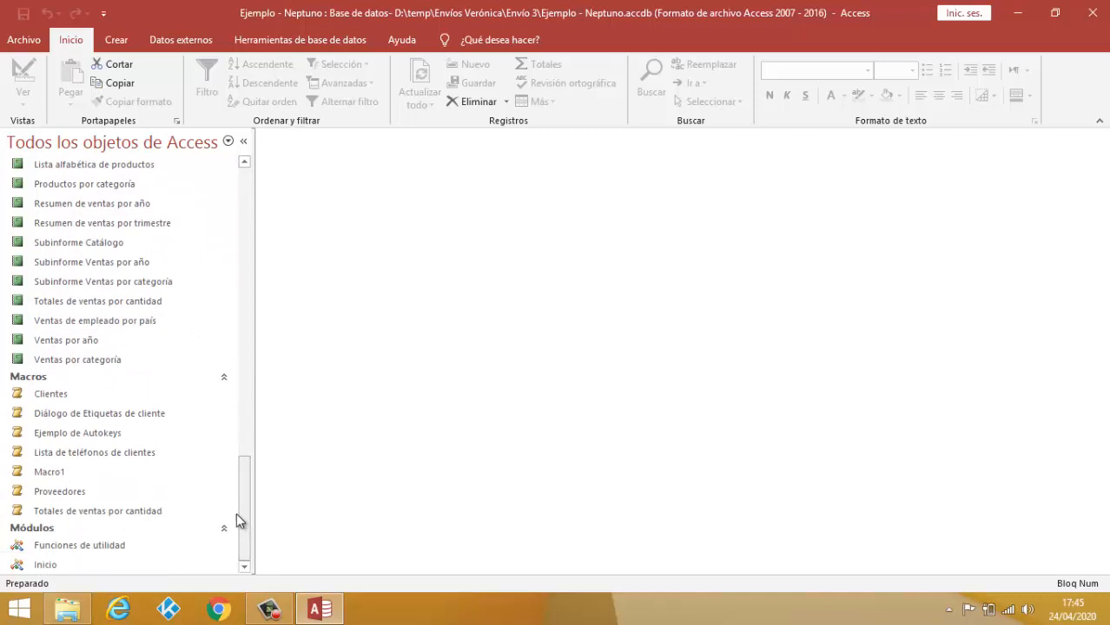
click(70, 395)
right_click(69, 395)
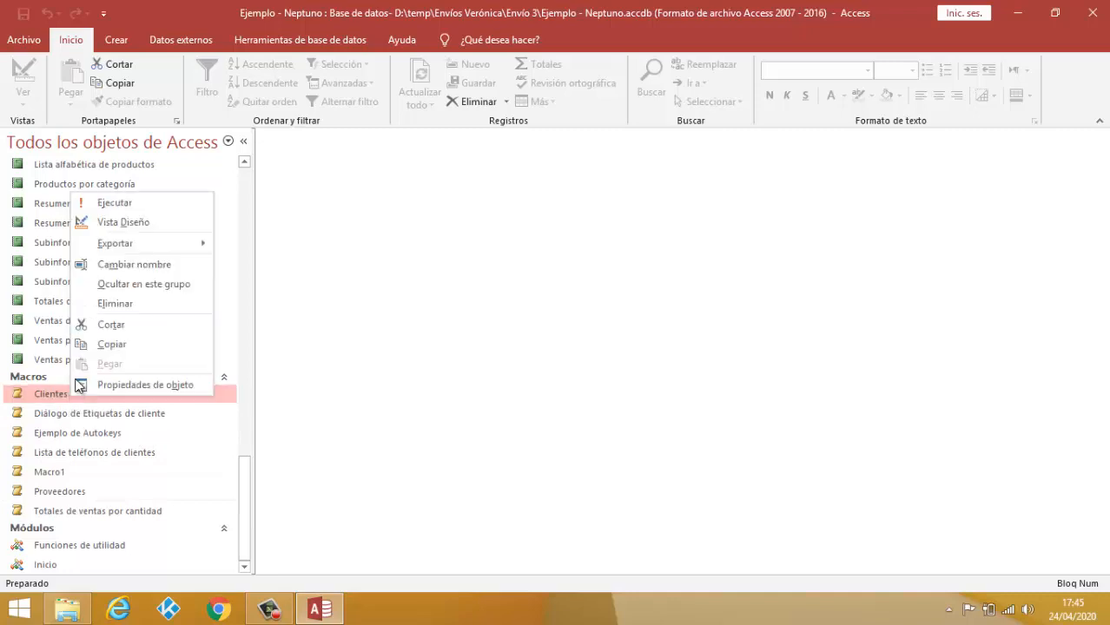
click(122, 223)
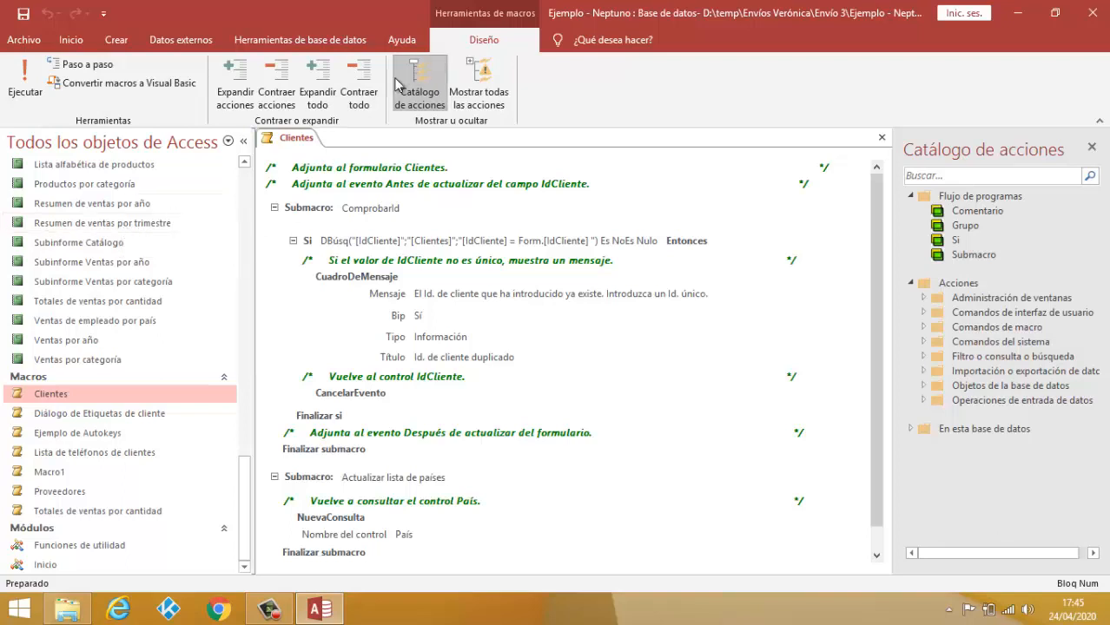
click(881, 137)
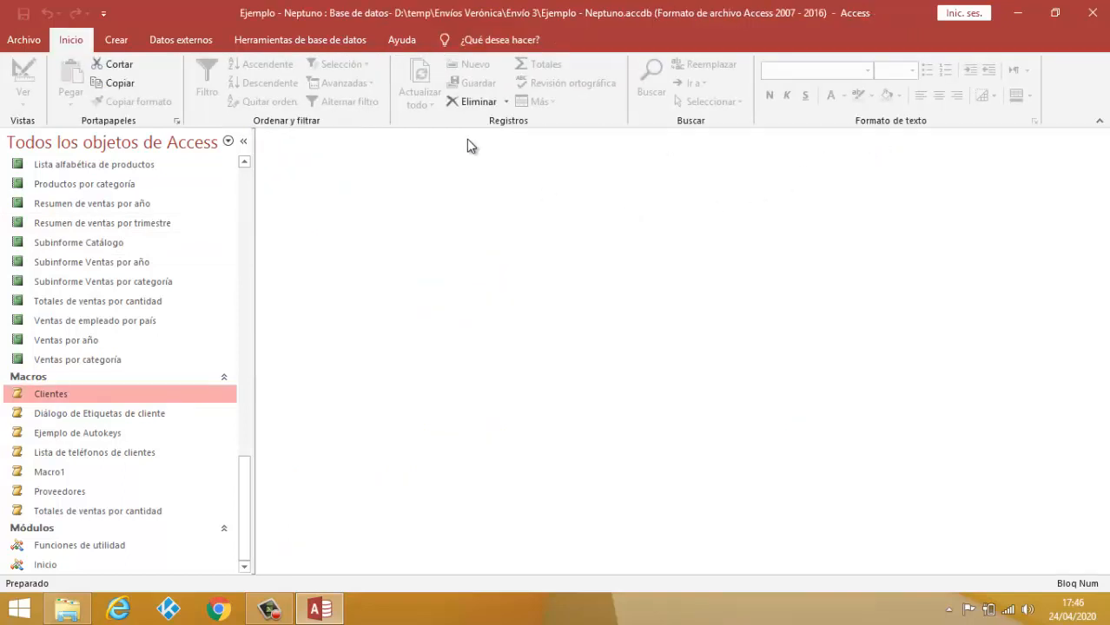
Step: Create a new macro with an AbrirTabla action that opens the Clientes table
click(127, 43)
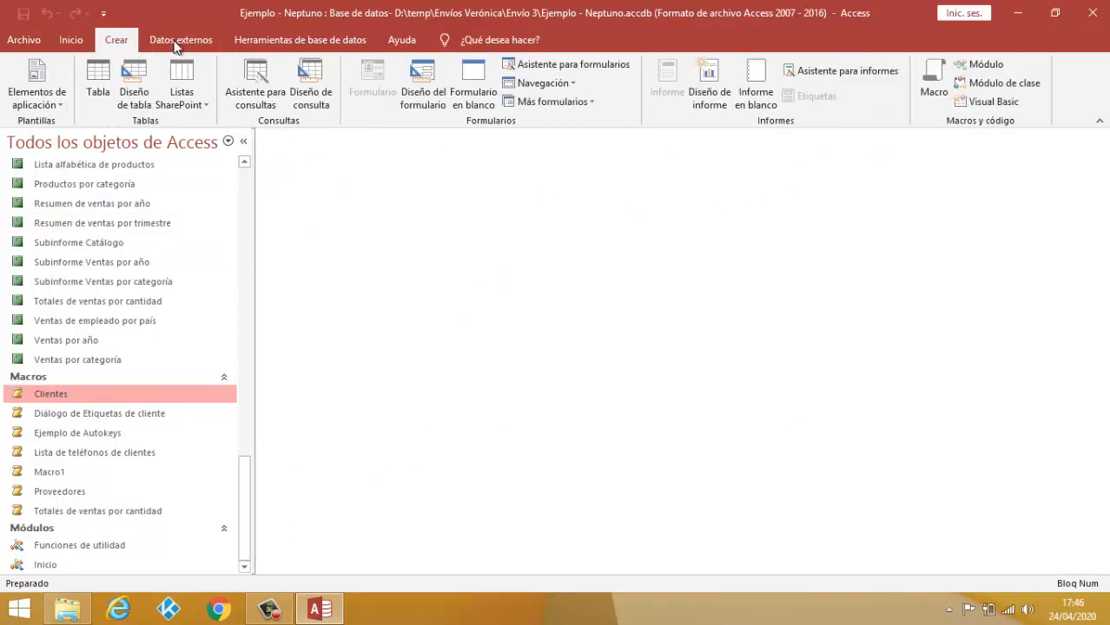
click(932, 80)
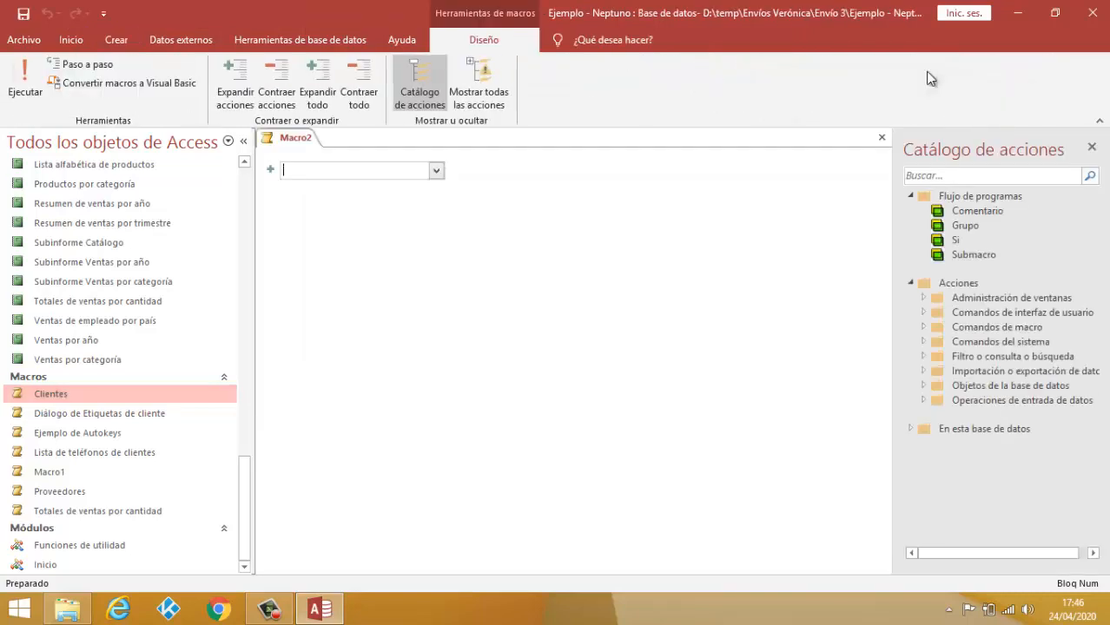
click(437, 172)
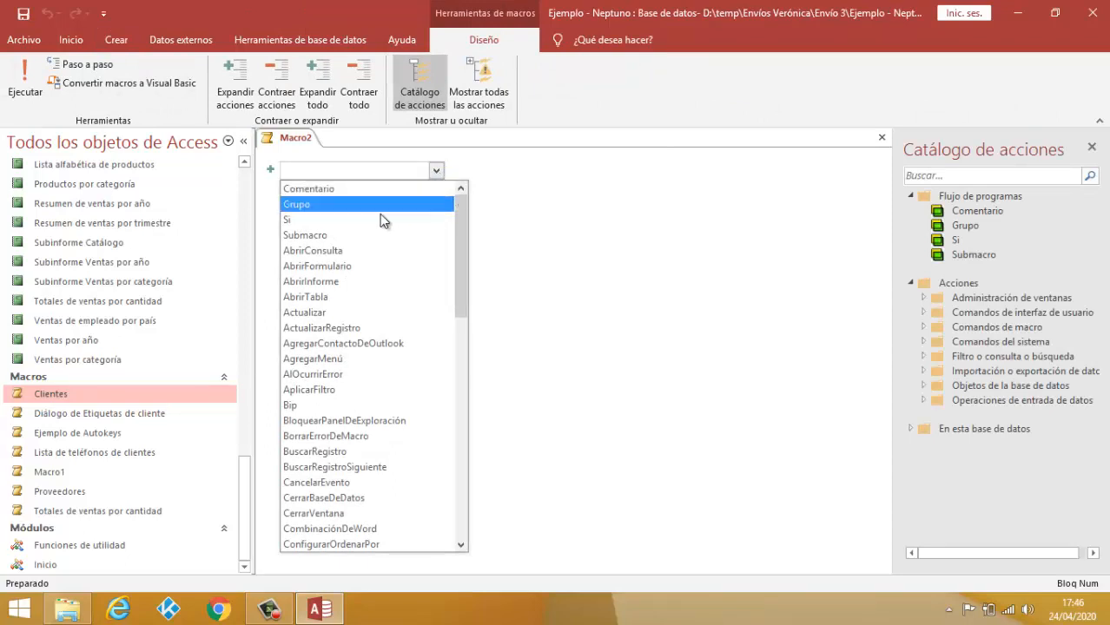
click(322, 297)
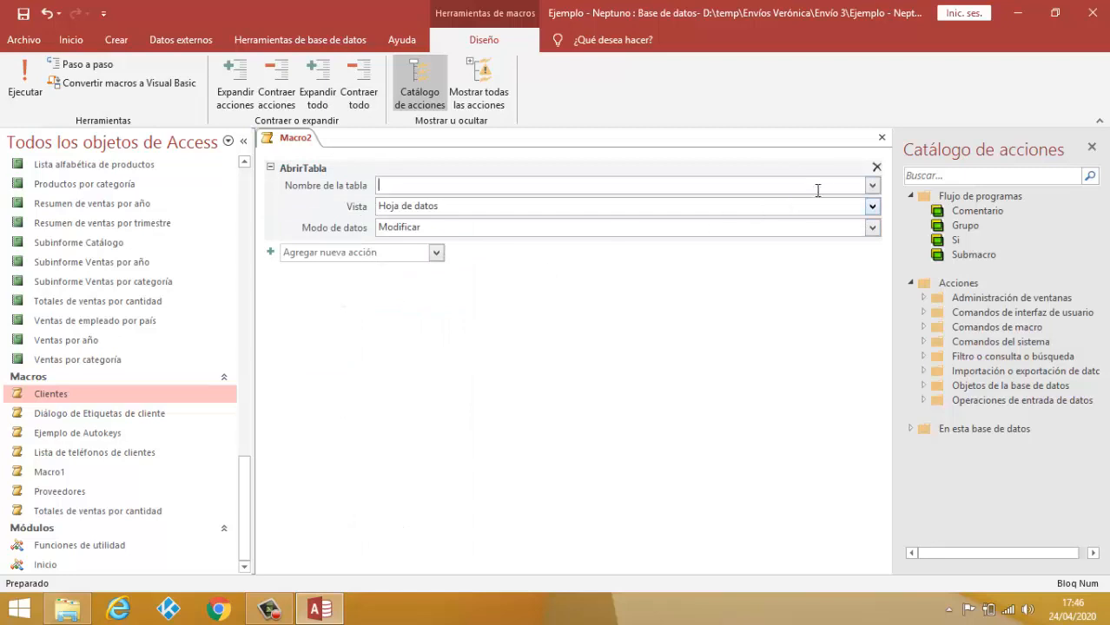
click(872, 186)
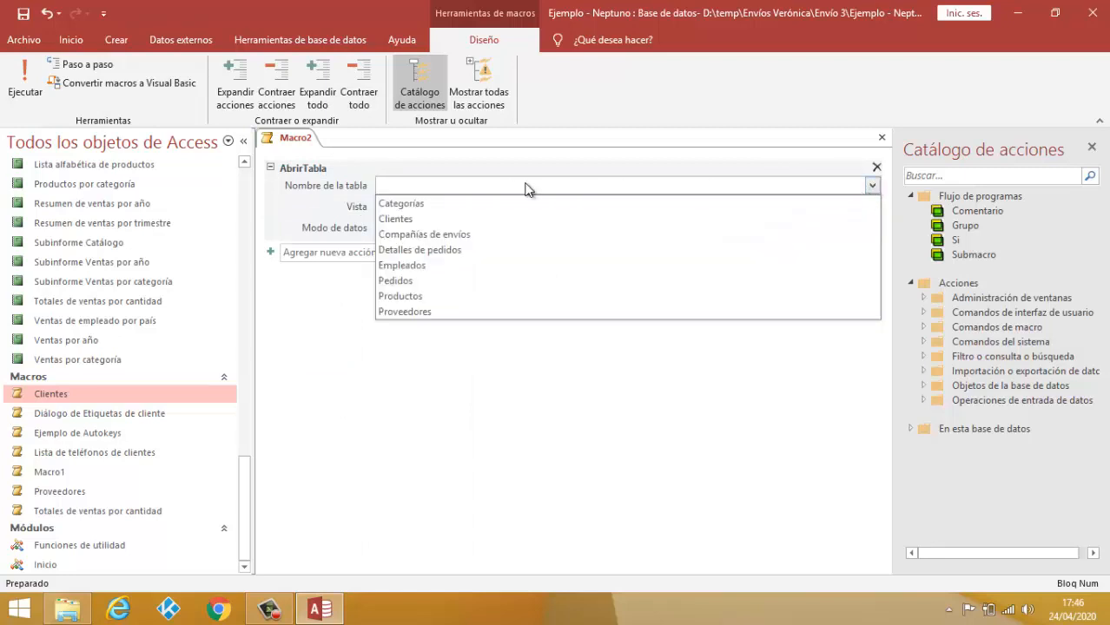
click(386, 220)
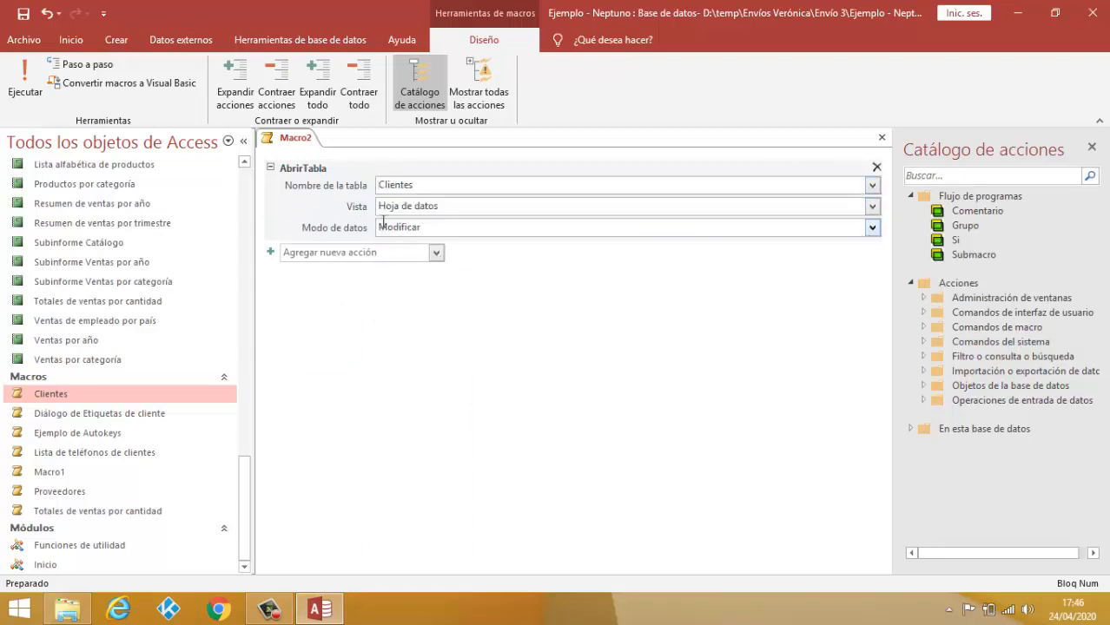
click(339, 306)
Step: Add an AbrirFormulario action to the macro that opens the Clientes form in Formulario view
click(437, 251)
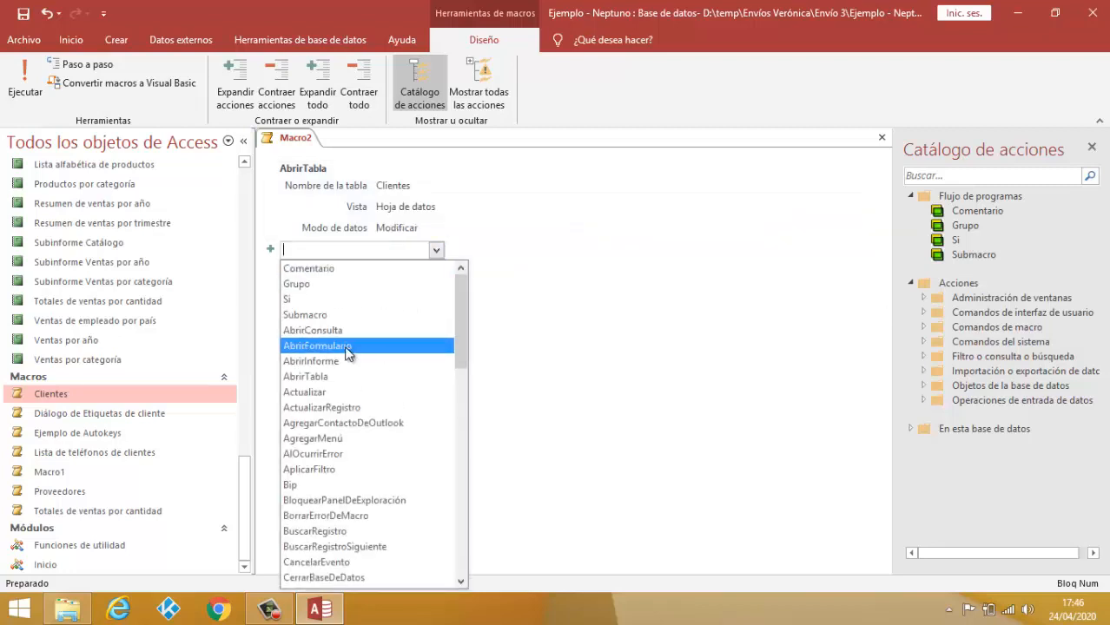
click(346, 346)
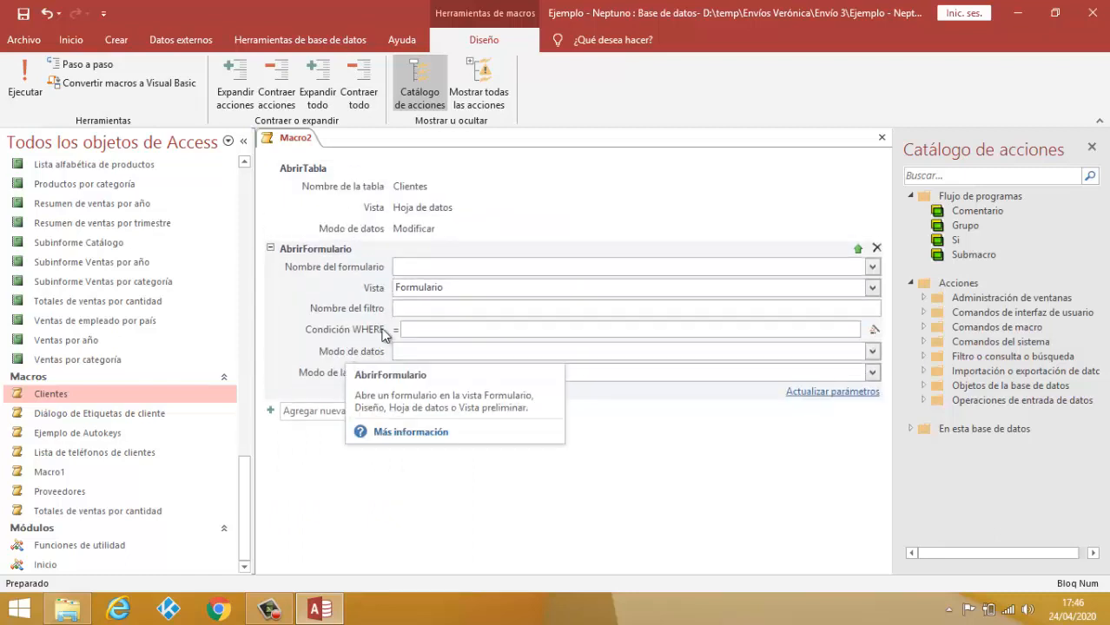
click(868, 269)
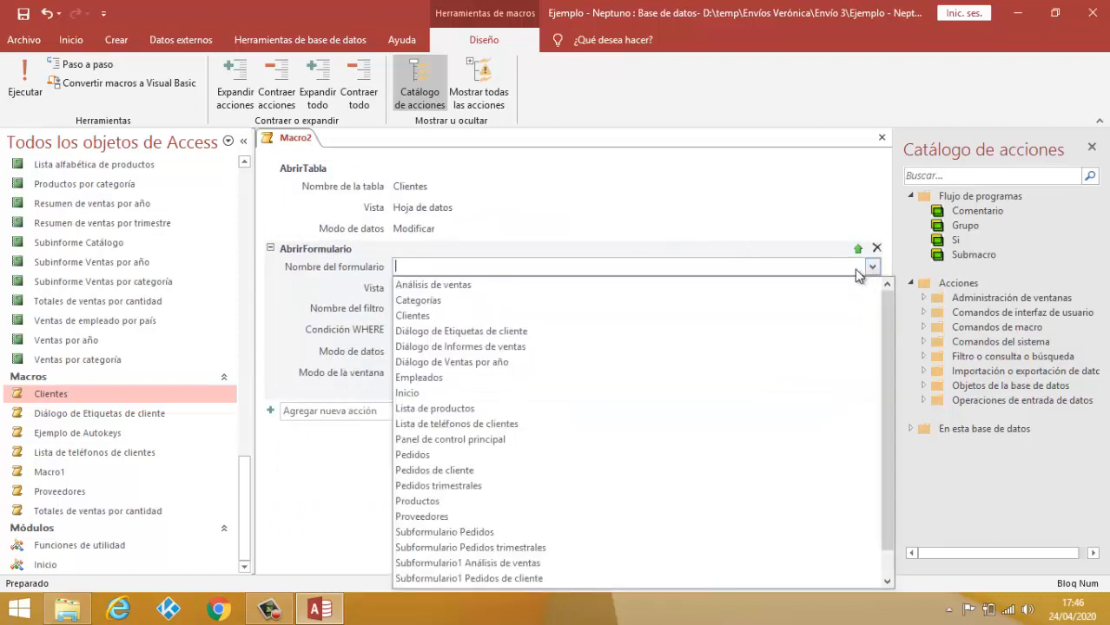
click(456, 321)
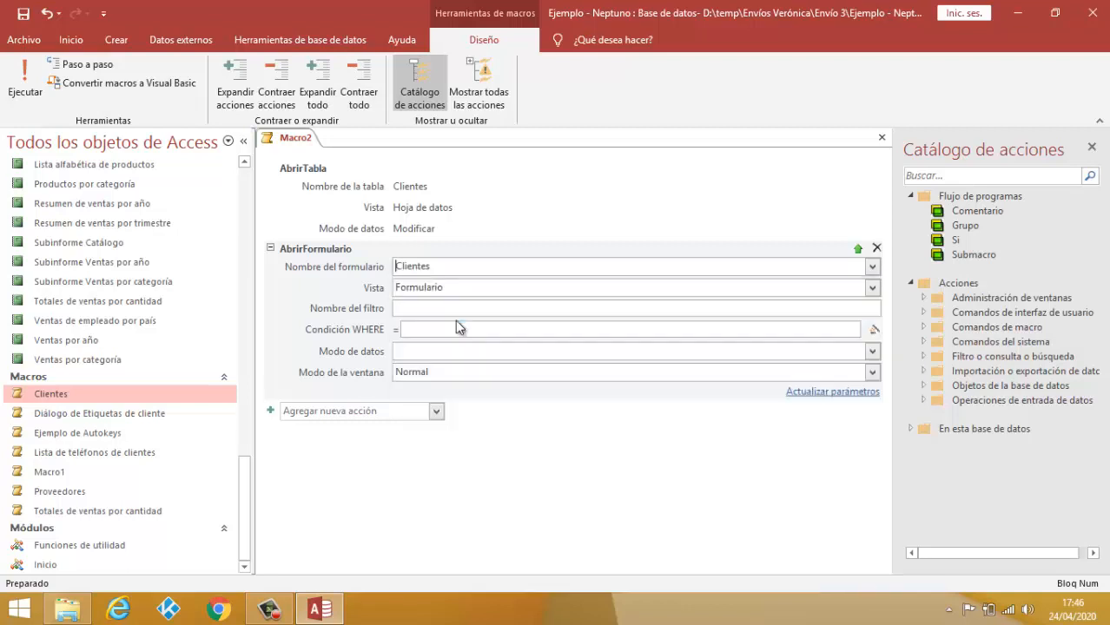
Step: Add an AbrirInforme action that opens the Lista alfabética de productos report in Informe view
click(436, 411)
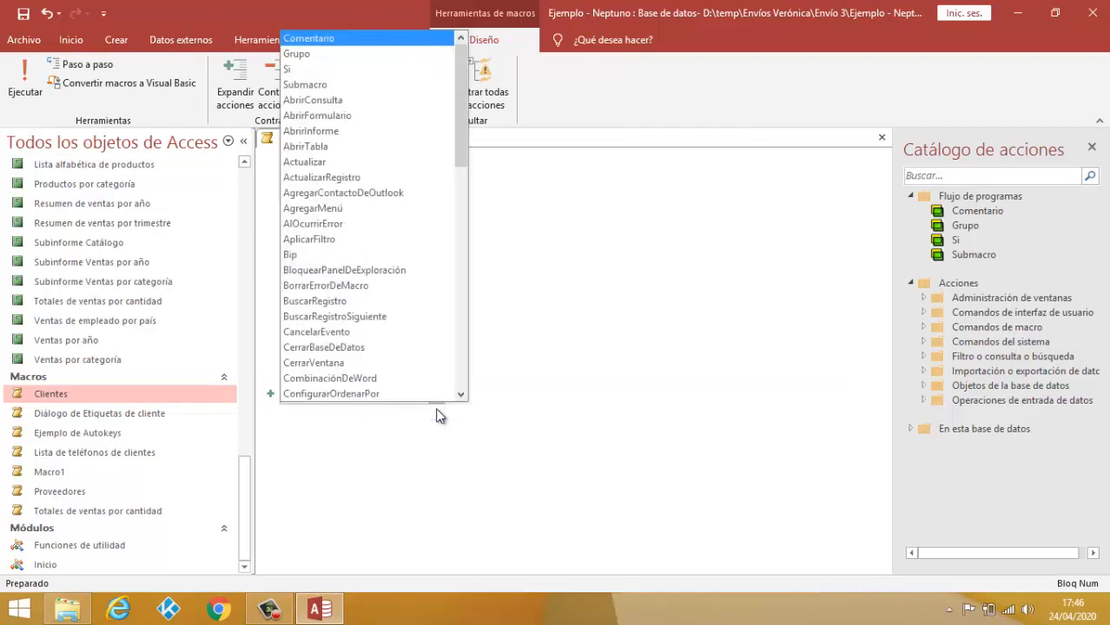
click(314, 129)
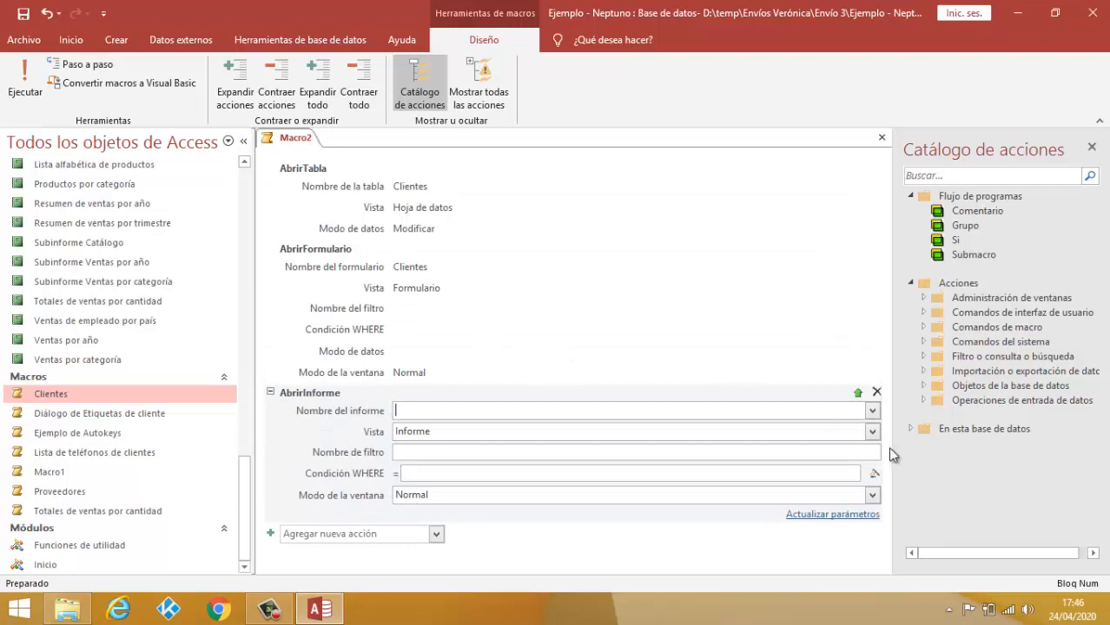
click(872, 412)
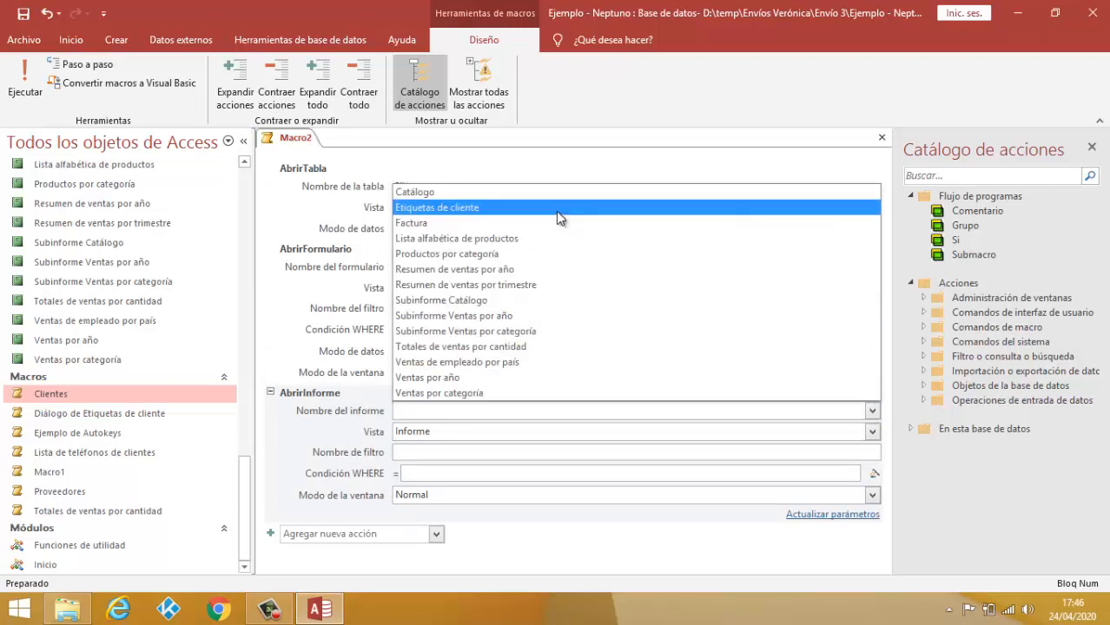
click(499, 237)
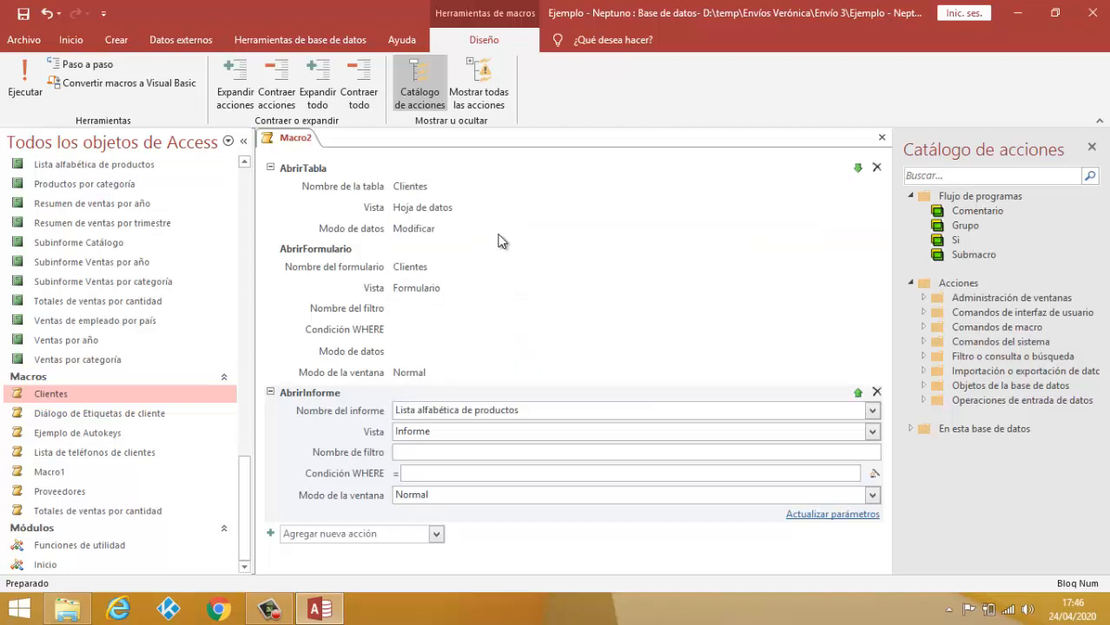
Step: Close the new macro and save it under the name Macro2
click(882, 137)
click(468, 350)
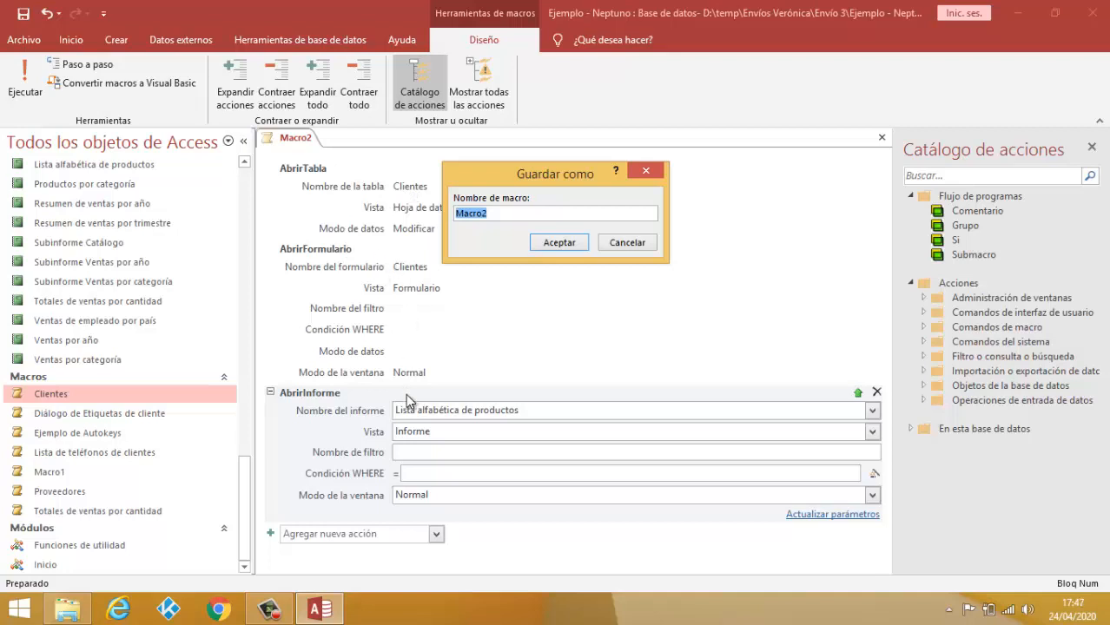
click(567, 247)
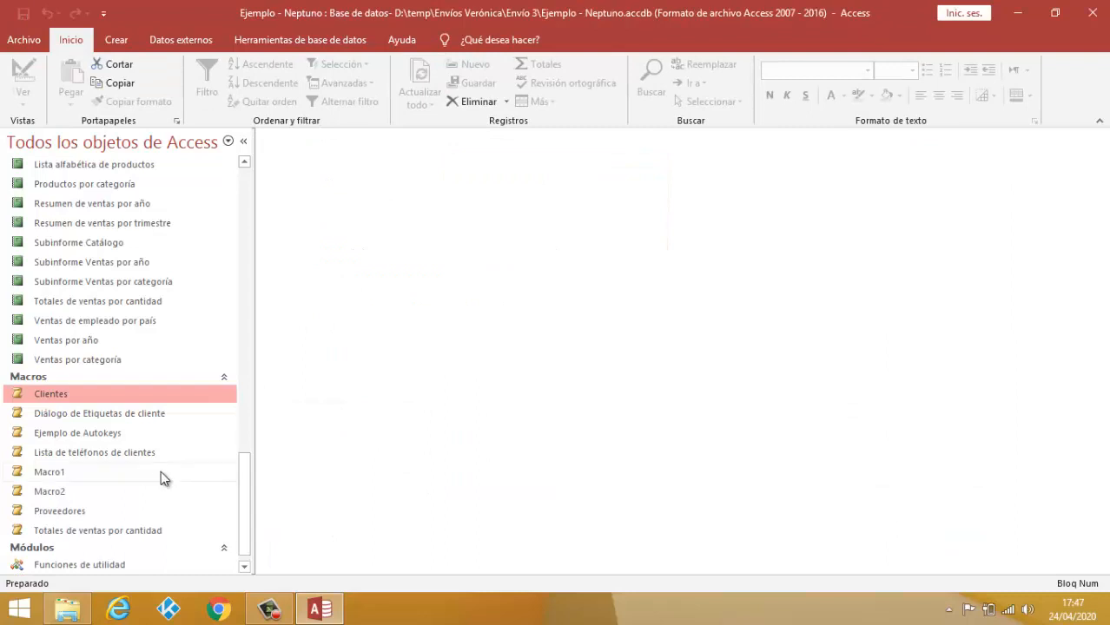
Step: Run Macro2, look over the Clientes table, the Clientes form and the Lista alfabética de productos report, and close all three
double_click(54, 493)
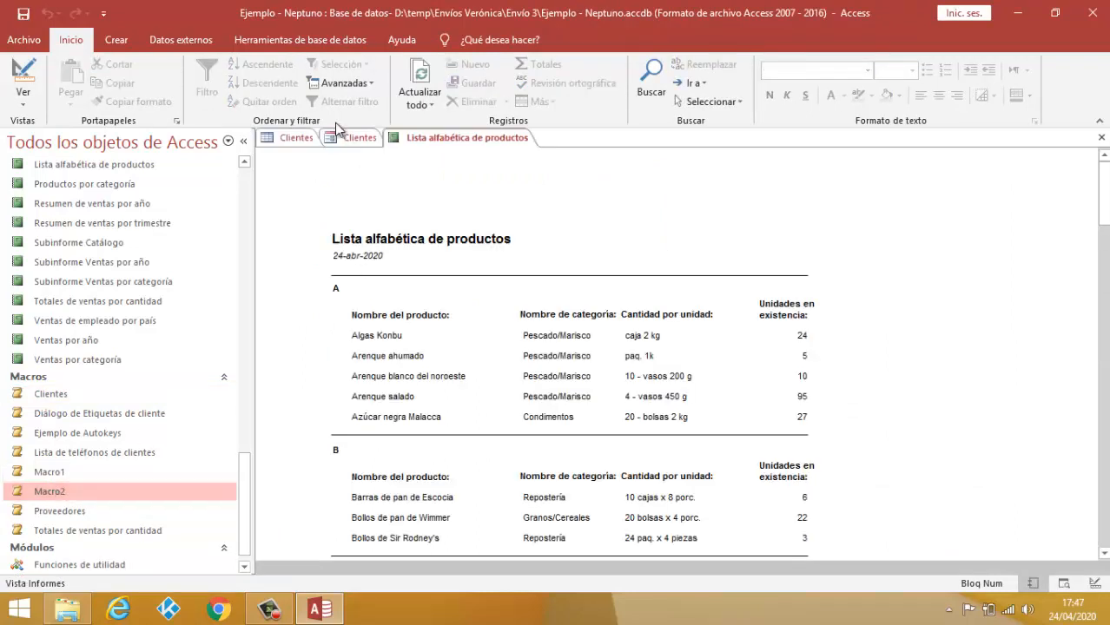
click(295, 139)
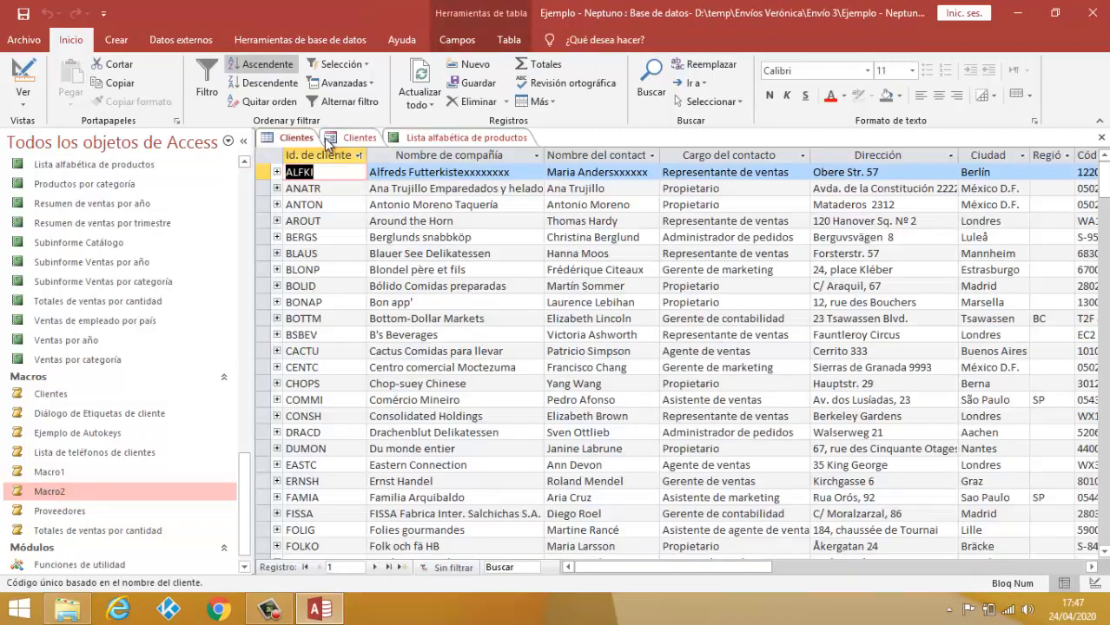
click(352, 139)
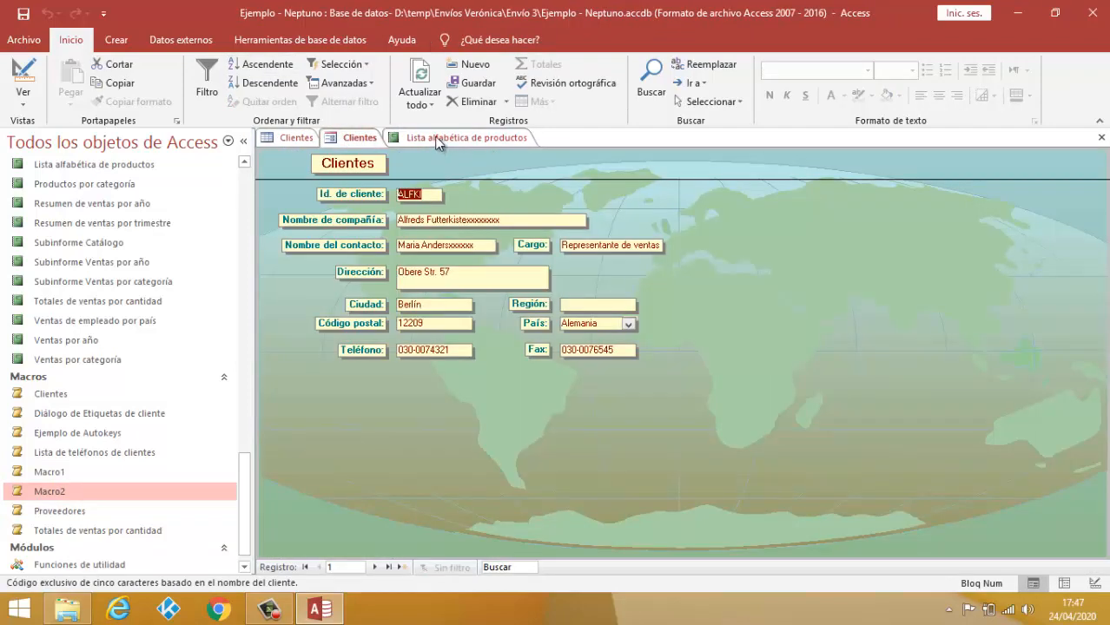
click(434, 141)
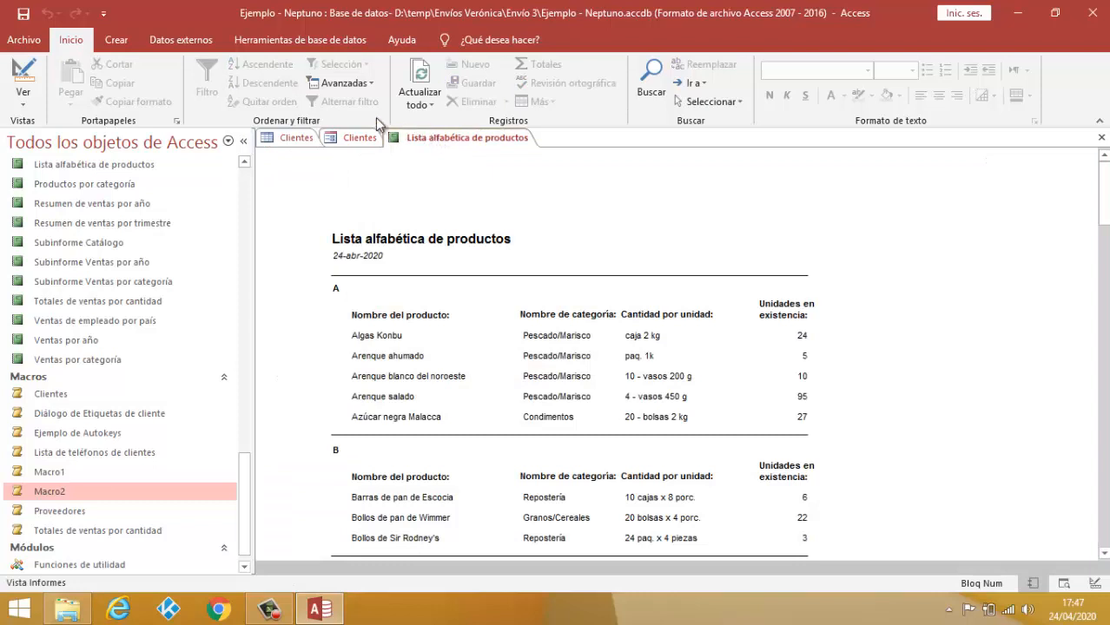
click(341, 139)
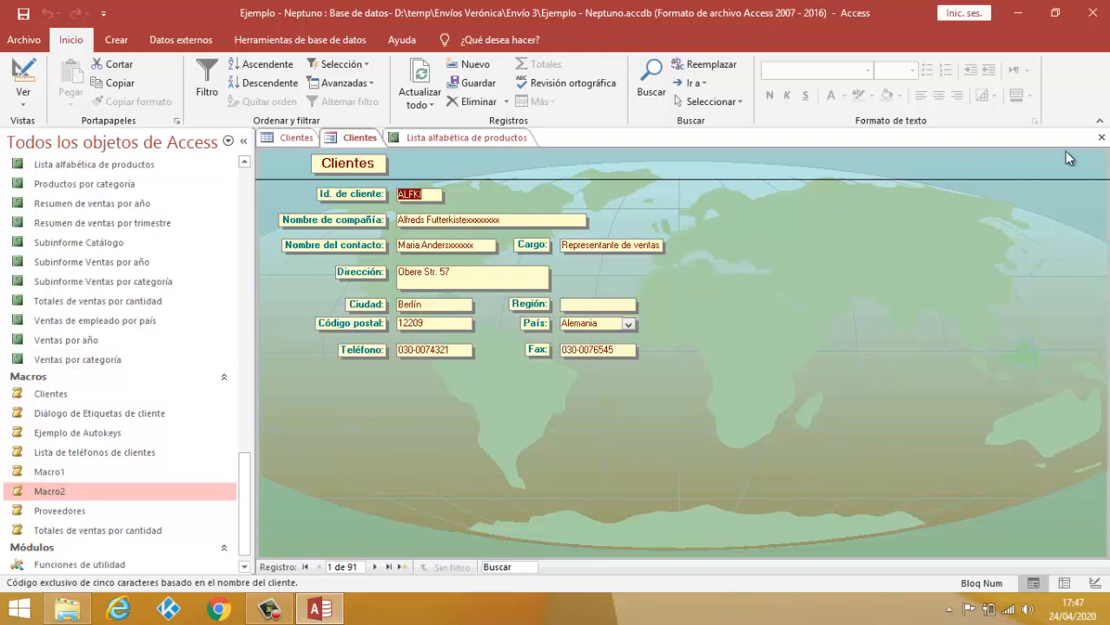
click(1101, 137)
click(1101, 137)
click(1101, 137)
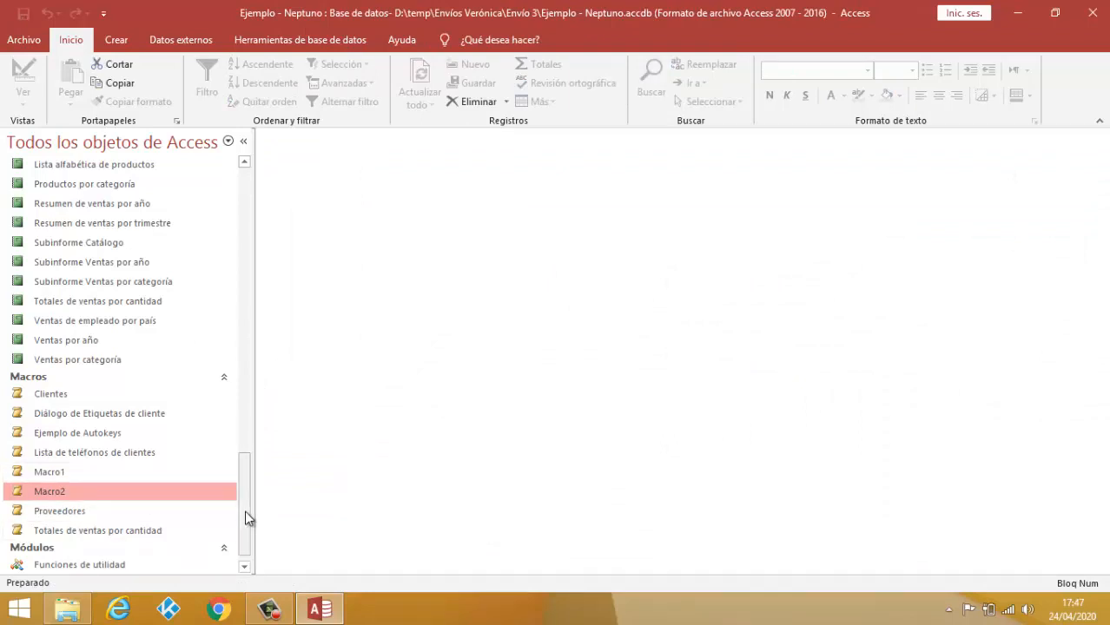
Step: Open the Funciones de utilidad module in Design view, examine its code, and close the Visual Basic editor
drag(244, 512, 241, 548)
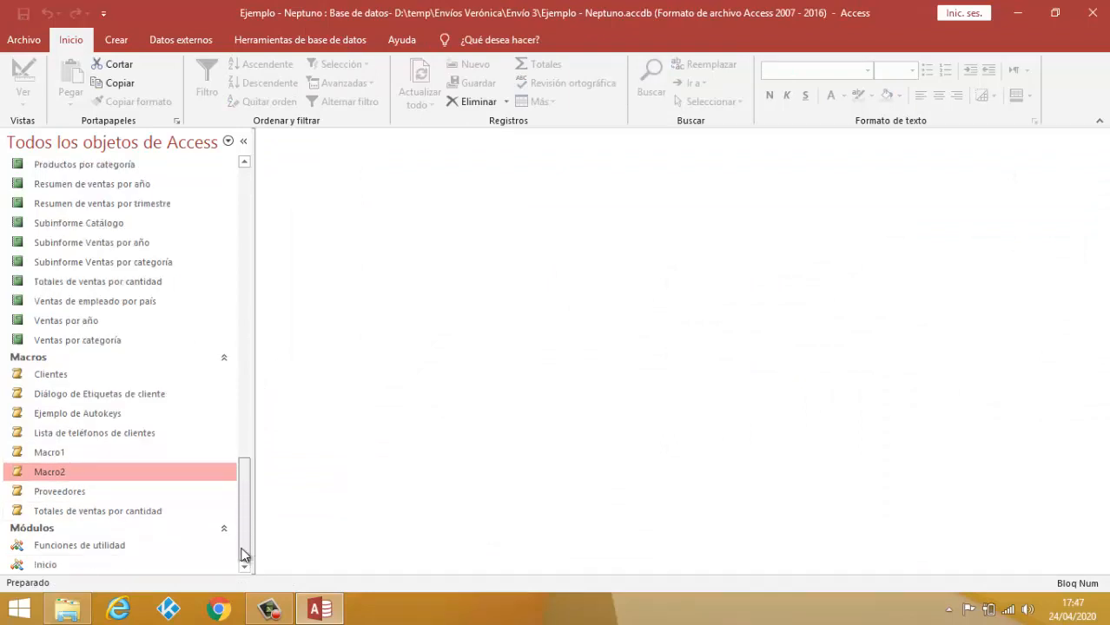
click(48, 547)
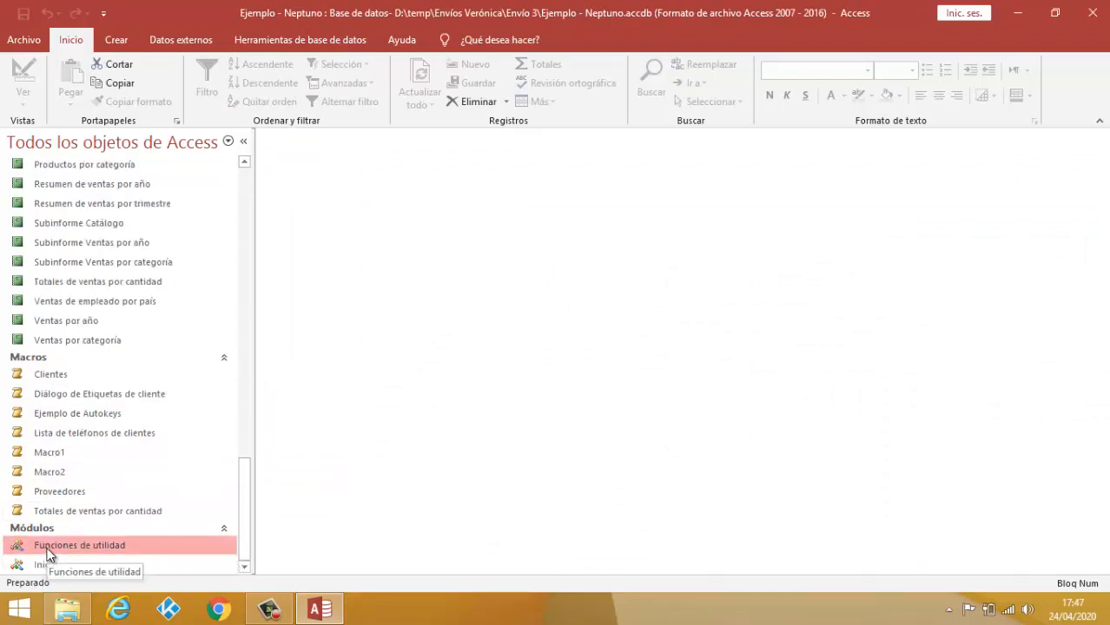
right_click(47, 551)
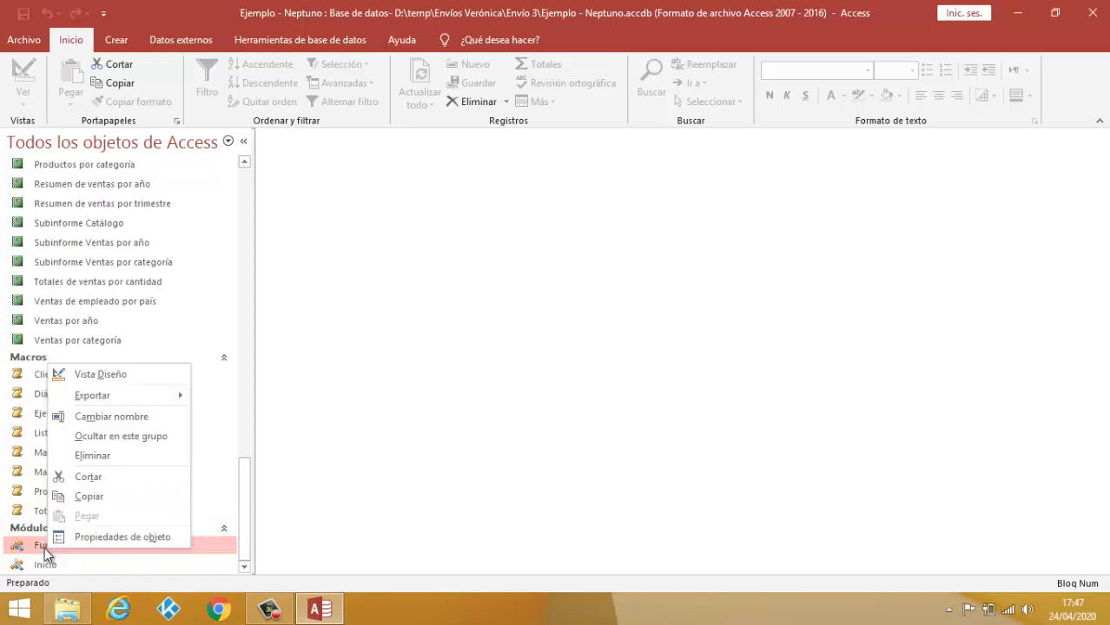
click(87, 373)
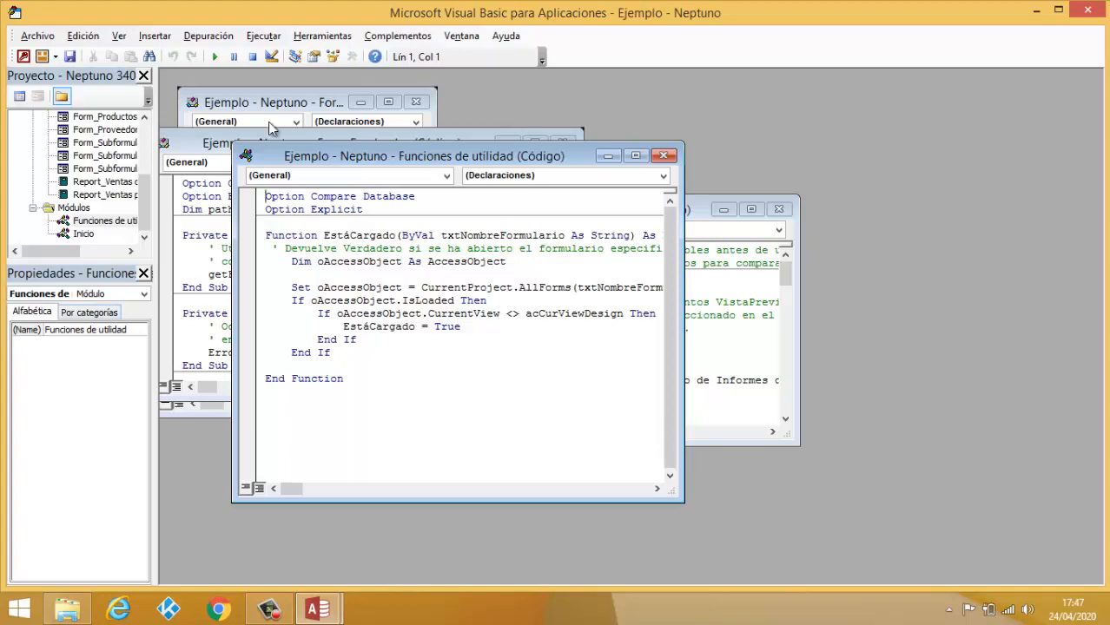
drag(331, 153, 688, 122)
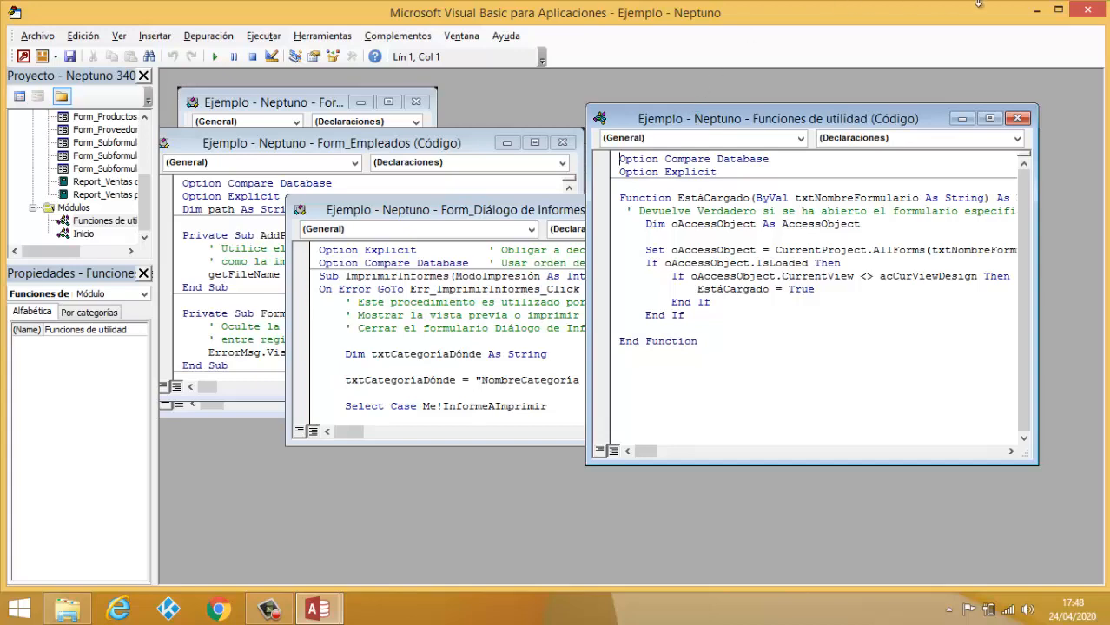
click(1083, 12)
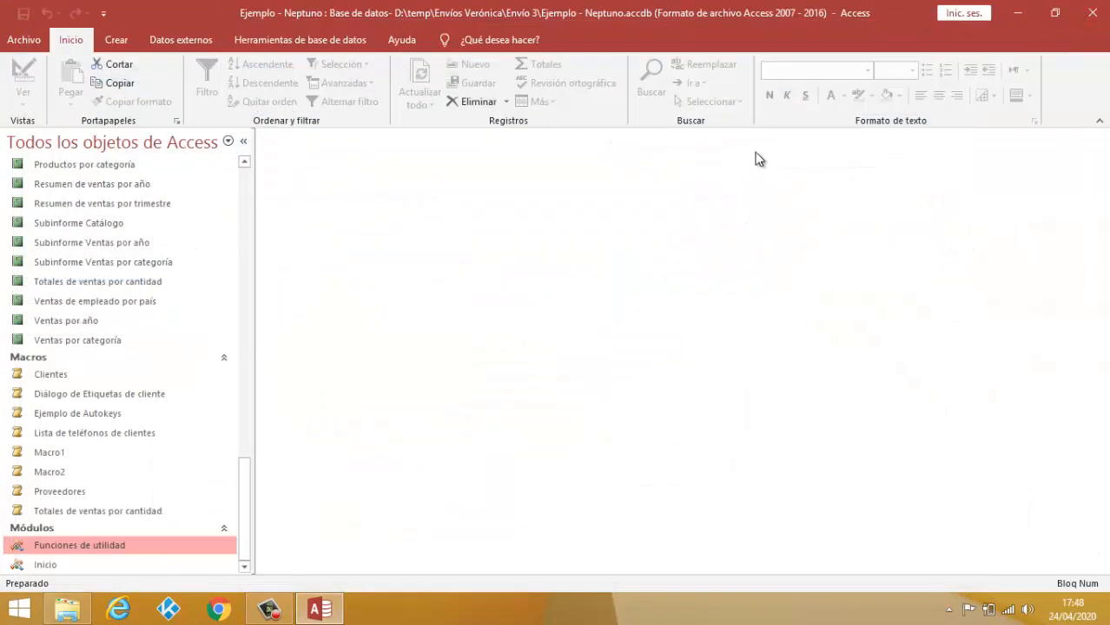
drag(244, 497, 239, 176)
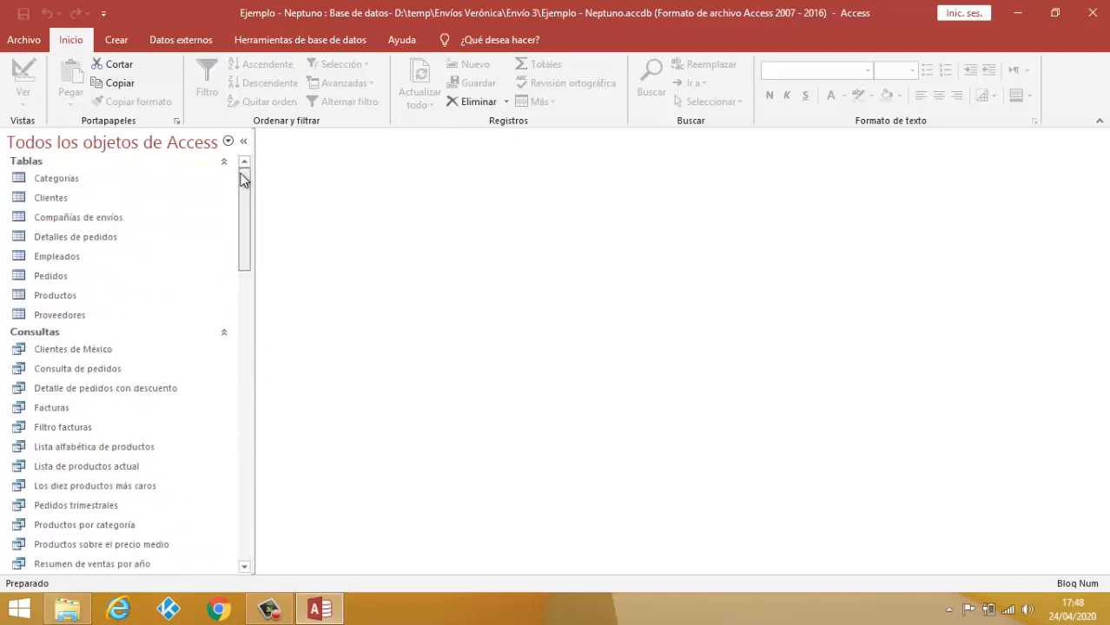
drag(243, 203, 249, 496)
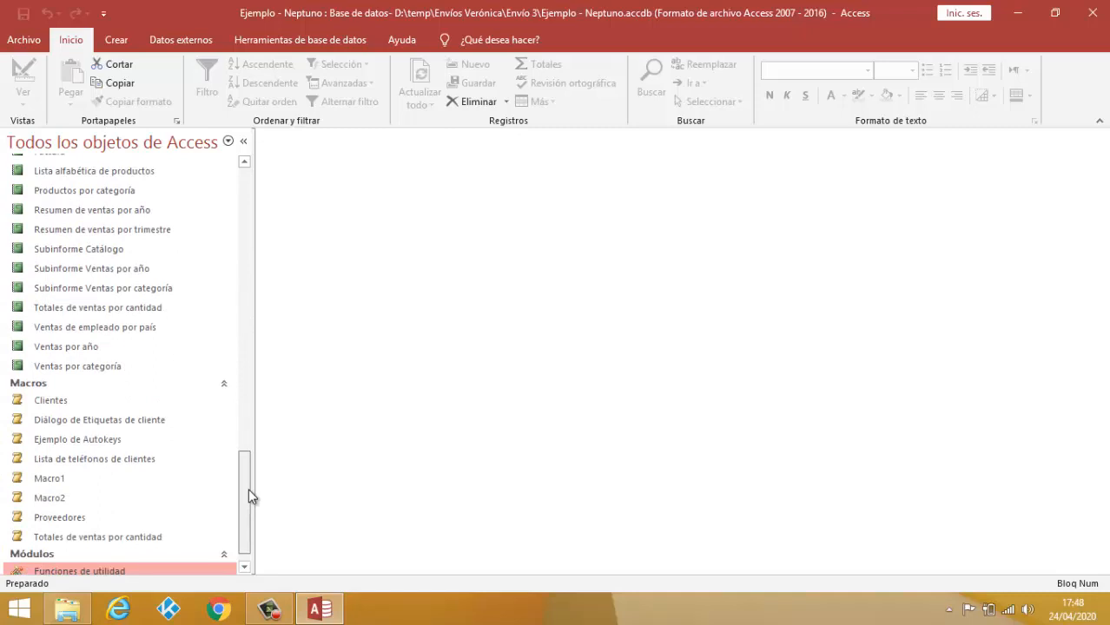
drag(248, 497, 248, 522)
drag(249, 485, 242, 184)
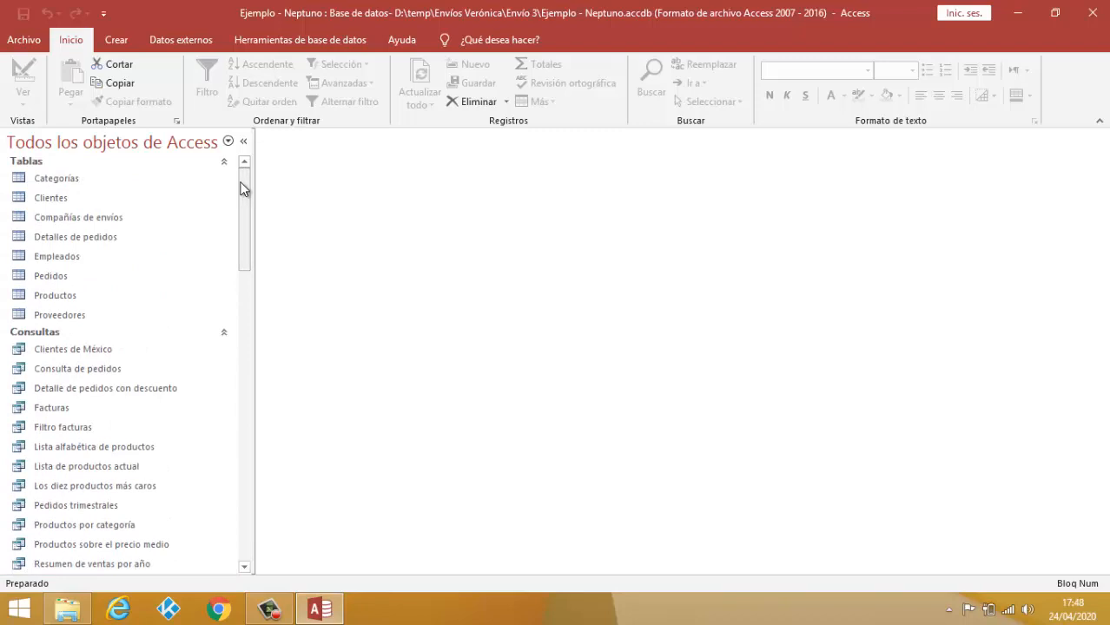